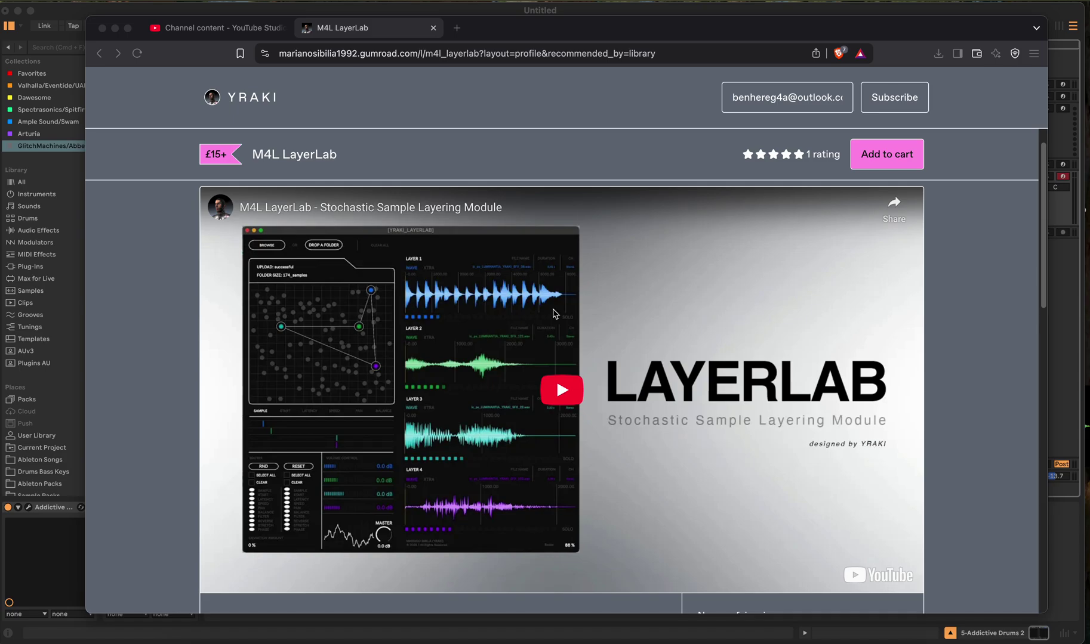
Step: Look through the creator's product profile in the web browser, then close that tab
{"action": "scroll", "coordinate": [554, 313], "scroll_direction": "down", "scroll_amount": 5}
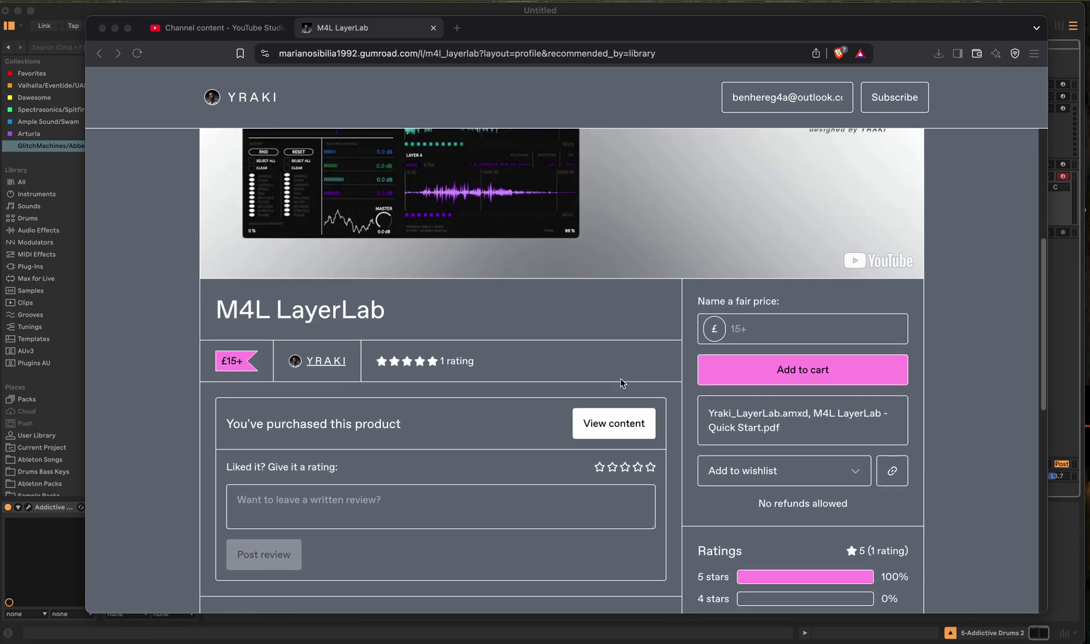
{"action": "scroll", "coordinate": [620, 383], "scroll_direction": "down", "scroll_amount": 3}
{"action": "scroll", "coordinate": [556, 414], "scroll_direction": "up", "scroll_amount": 8}
{"action": "scroll", "coordinate": [607, 359], "scroll_direction": "down", "scroll_amount": 4}
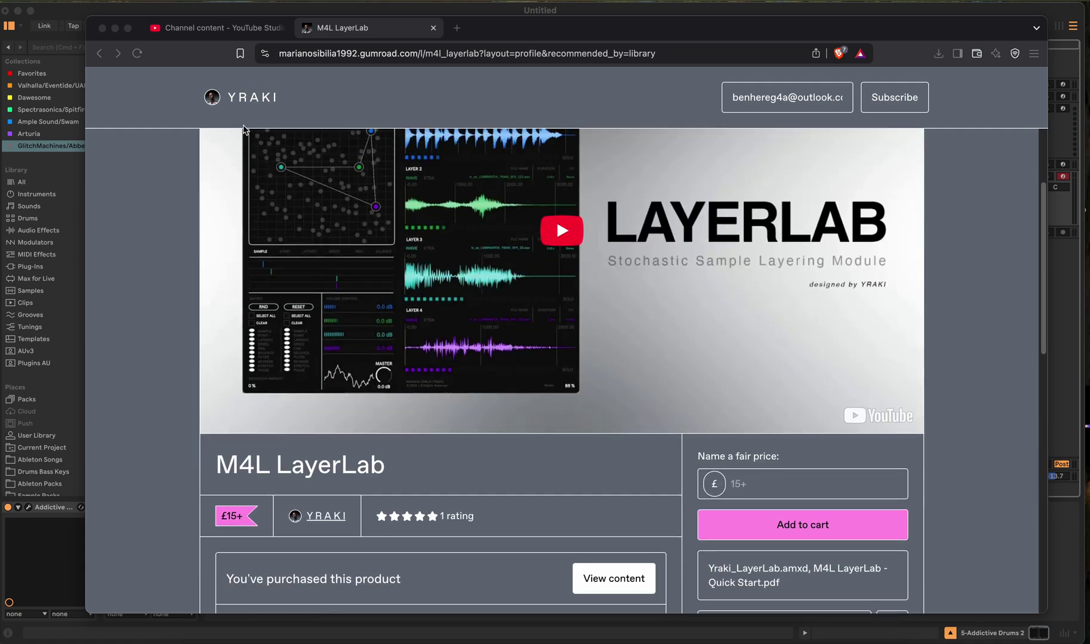
{"action": "left_click", "coordinate": [329, 517]}
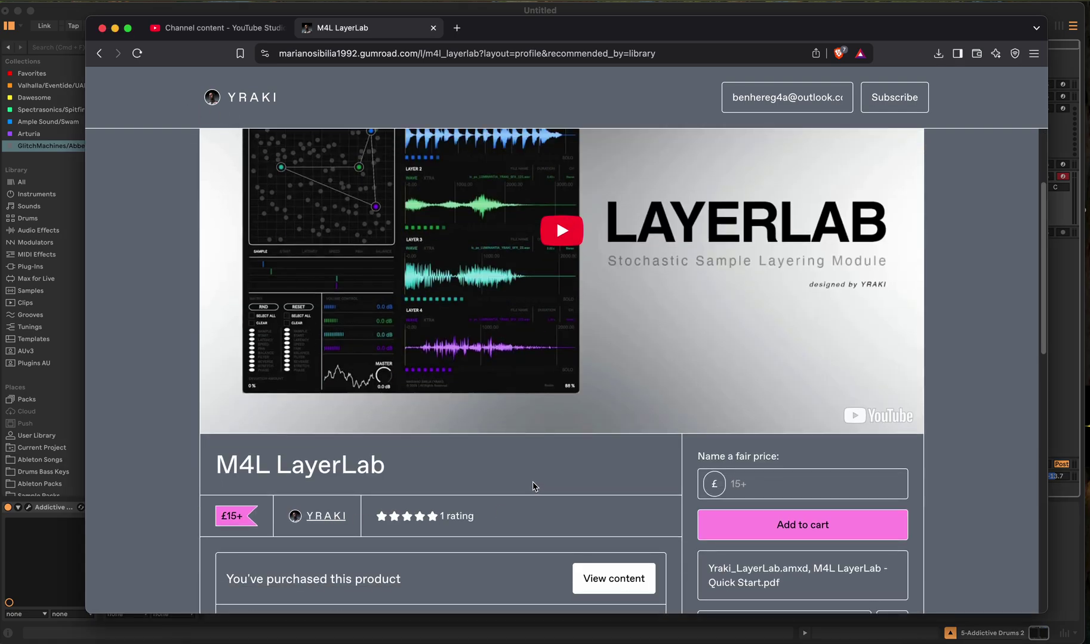
{"action": "left_click", "coordinate": [333, 517]}
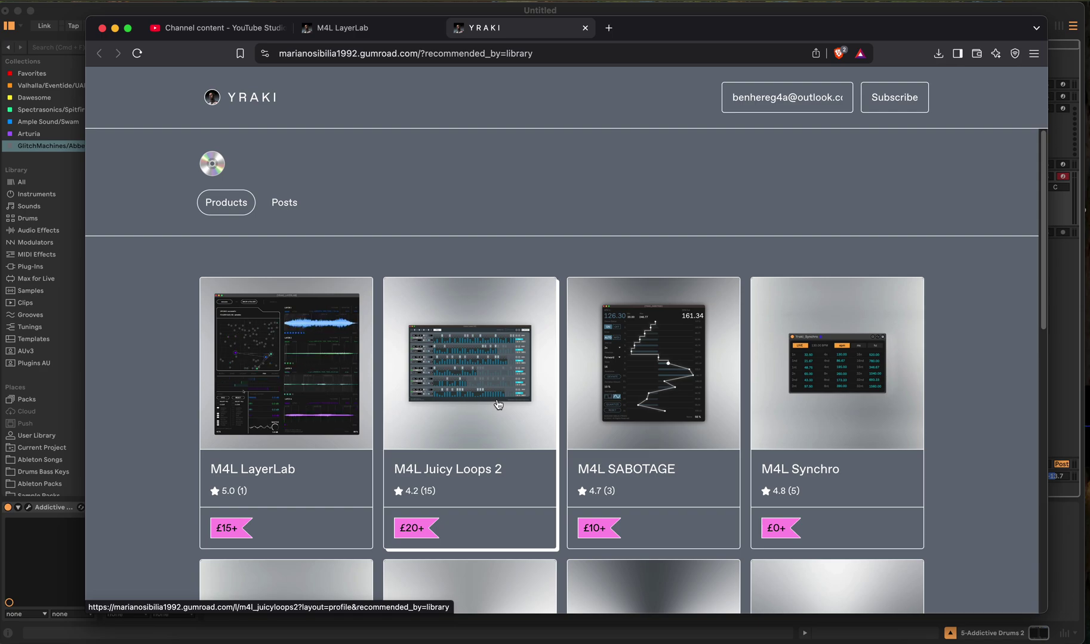
{"action": "scroll", "coordinate": [523, 418], "scroll_direction": "down", "scroll_amount": 4}
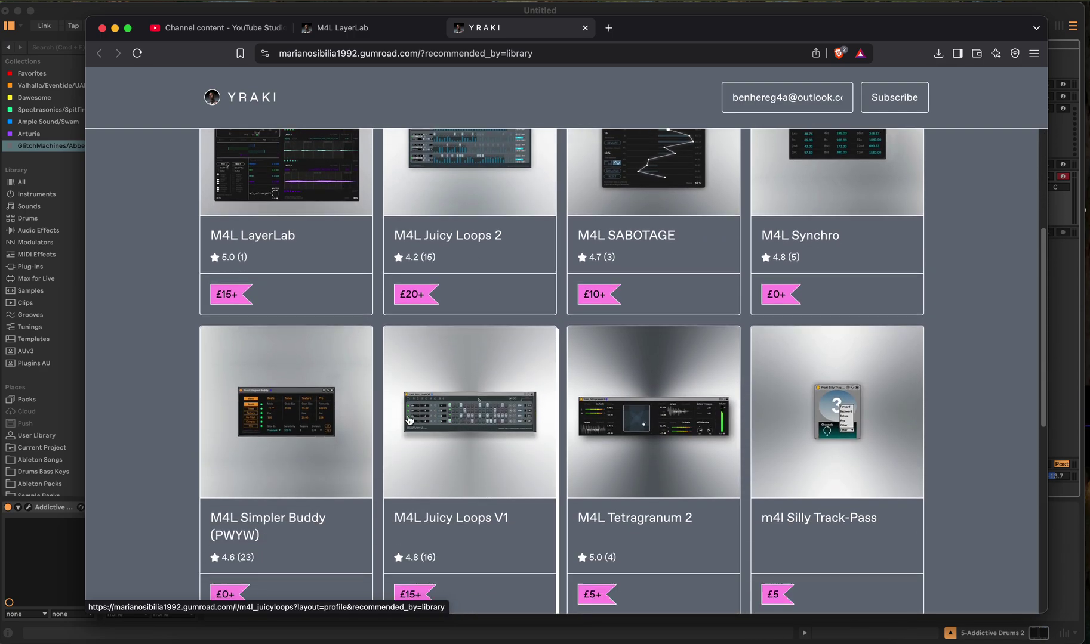
{"action": "scroll", "coordinate": [440, 459], "scroll_direction": "down", "scroll_amount": 1}
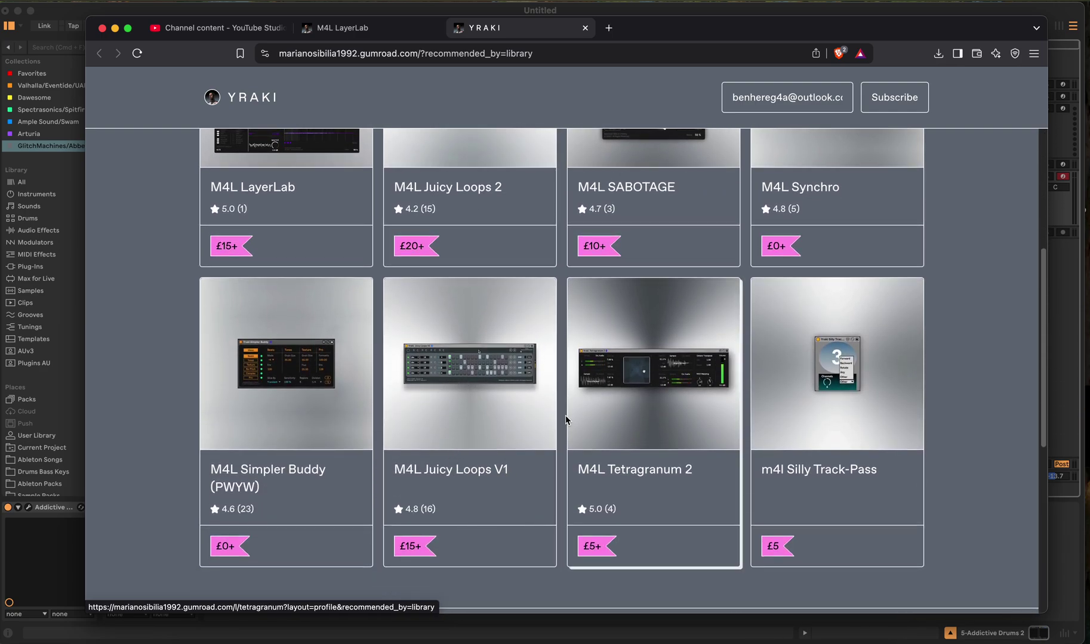
{"action": "scroll", "coordinate": [542, 423], "scroll_direction": "up", "scroll_amount": 5}
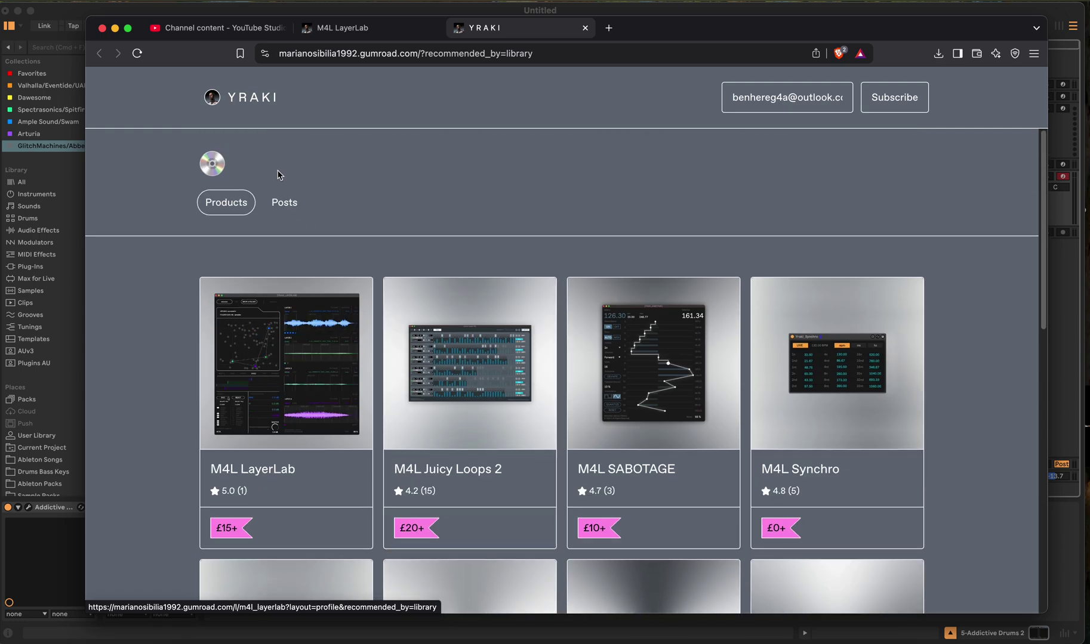
{"action": "left_click", "coordinate": [584, 28]}
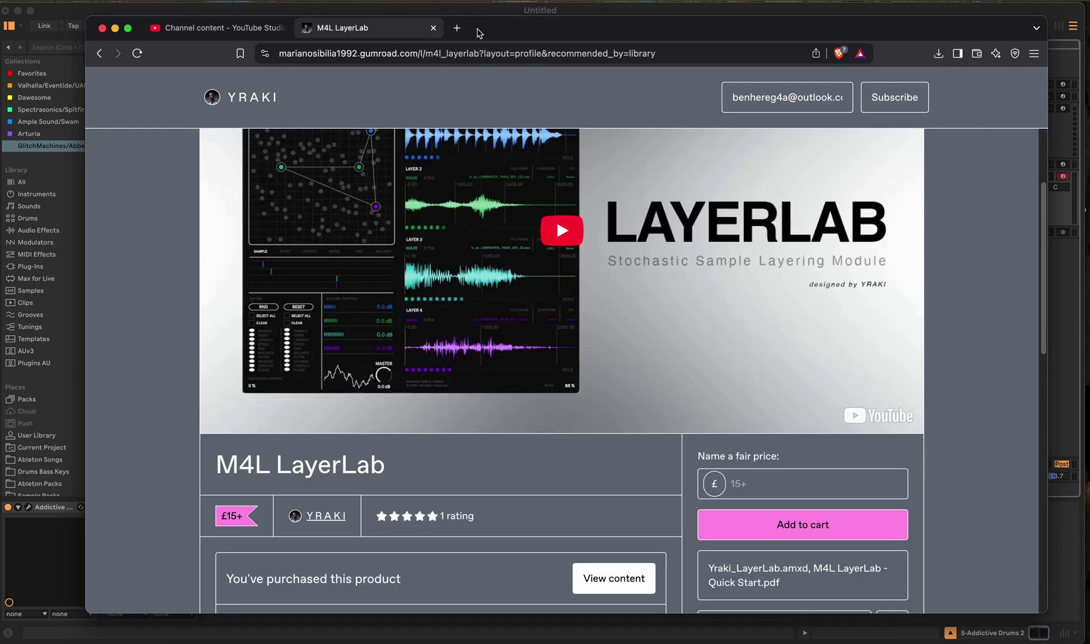
Step: Minimise the browser and delete the empty 6 Audio track
{"action": "left_click", "coordinate": [116, 28]}
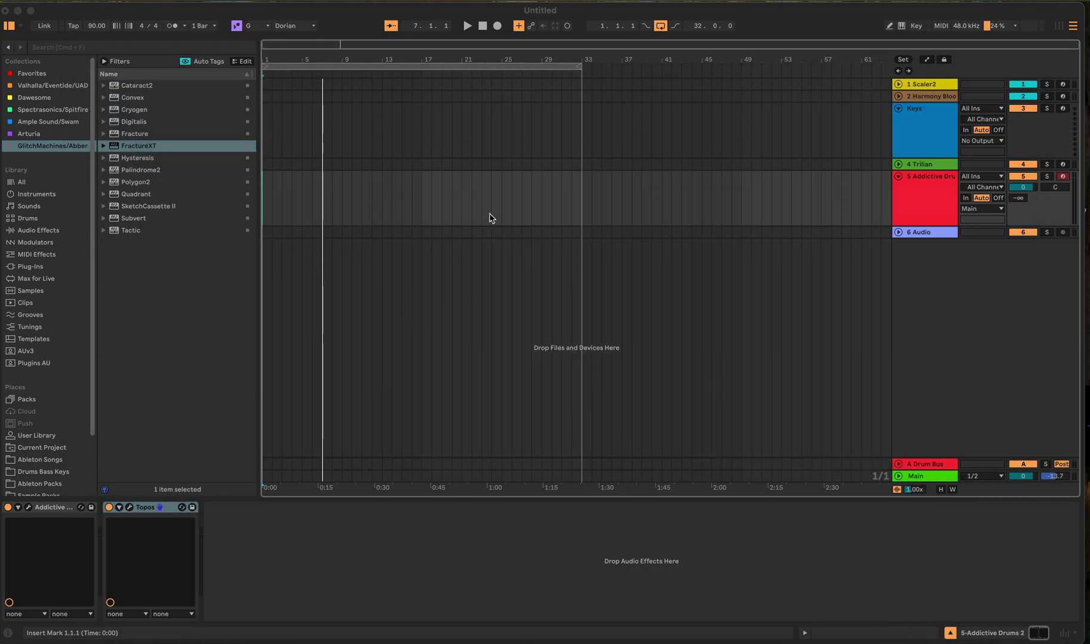
{"action": "left_click", "coordinate": [926, 235]}
{"action": "key", "text": "Delete"}
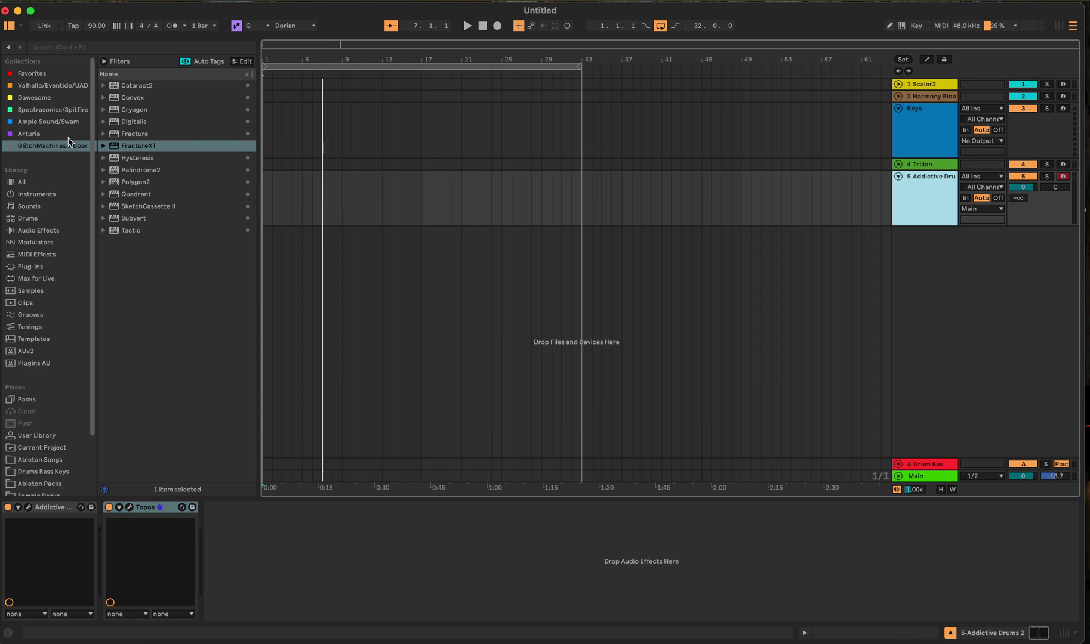
Step: Add Yraki_LayerLab from Favorites to the set on a new MIDI track
{"action": "scroll", "coordinate": [41, 433], "scroll_direction": "down", "scroll_amount": 5}
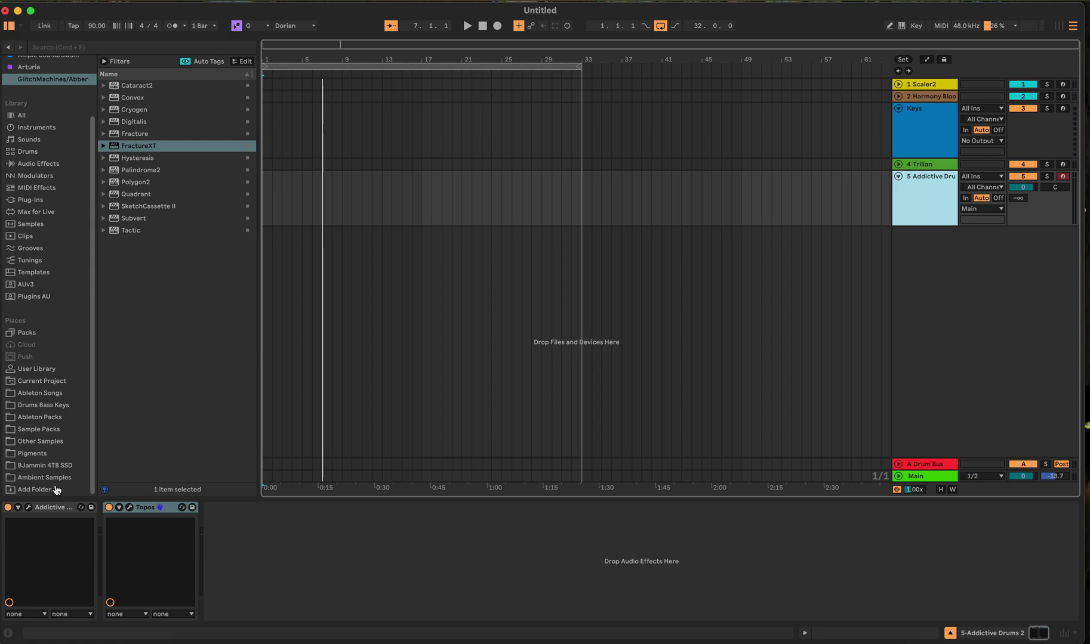
{"action": "left_click", "coordinate": [24, 297]}
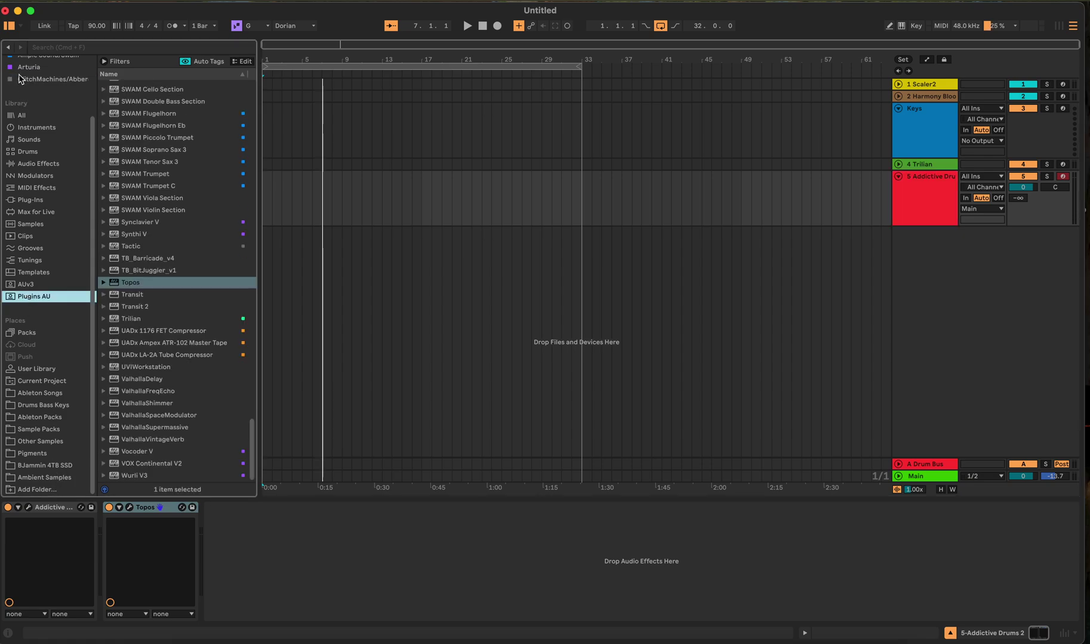
{"action": "scroll", "coordinate": [30, 84], "scroll_direction": "up", "scroll_amount": 5}
{"action": "left_click", "coordinate": [48, 73]}
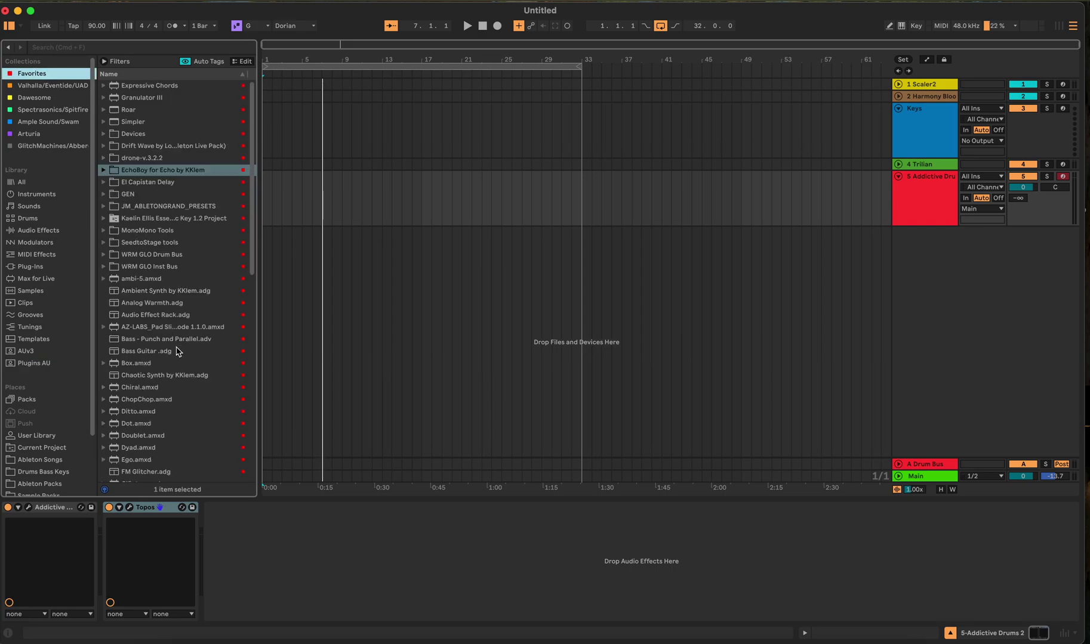
{"action": "scroll", "coordinate": [177, 353], "scroll_direction": "down", "scroll_amount": 15}
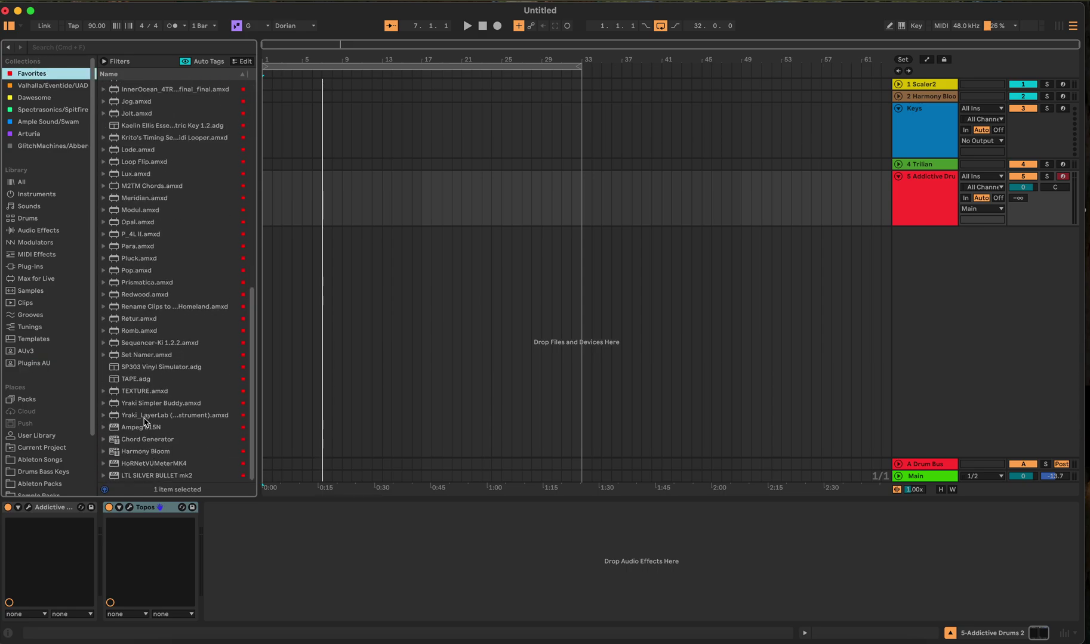
{"action": "left_click_drag", "start_coordinate": [146, 416], "coordinate": [540, 293]}
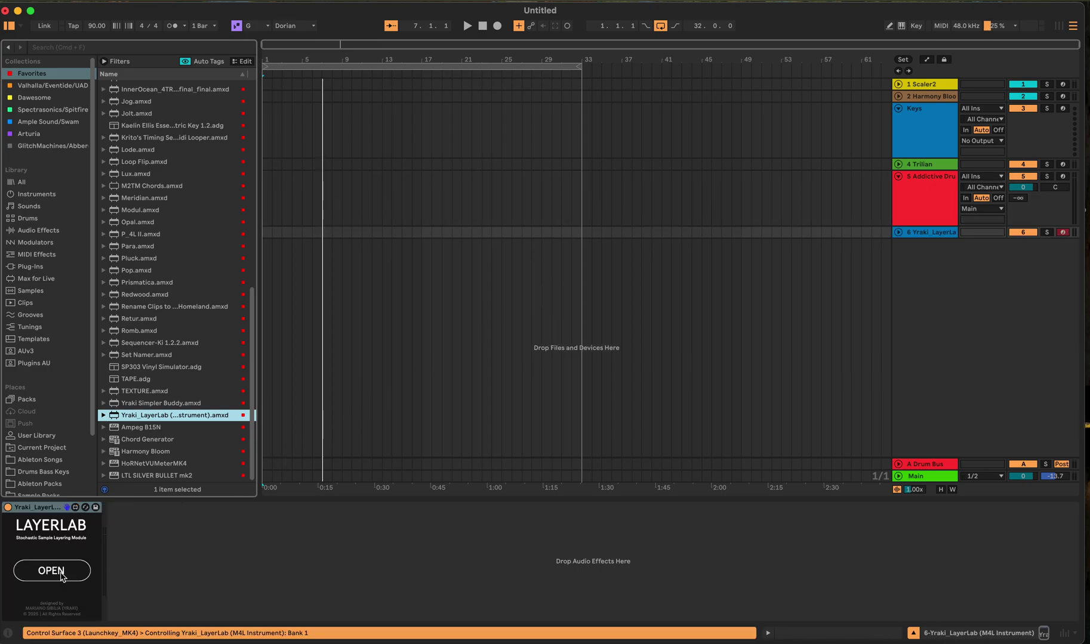
Step: Open LayerLab's editor window and move it to the centre, clear of the browser list
{"action": "left_click", "coordinate": [35, 577]}
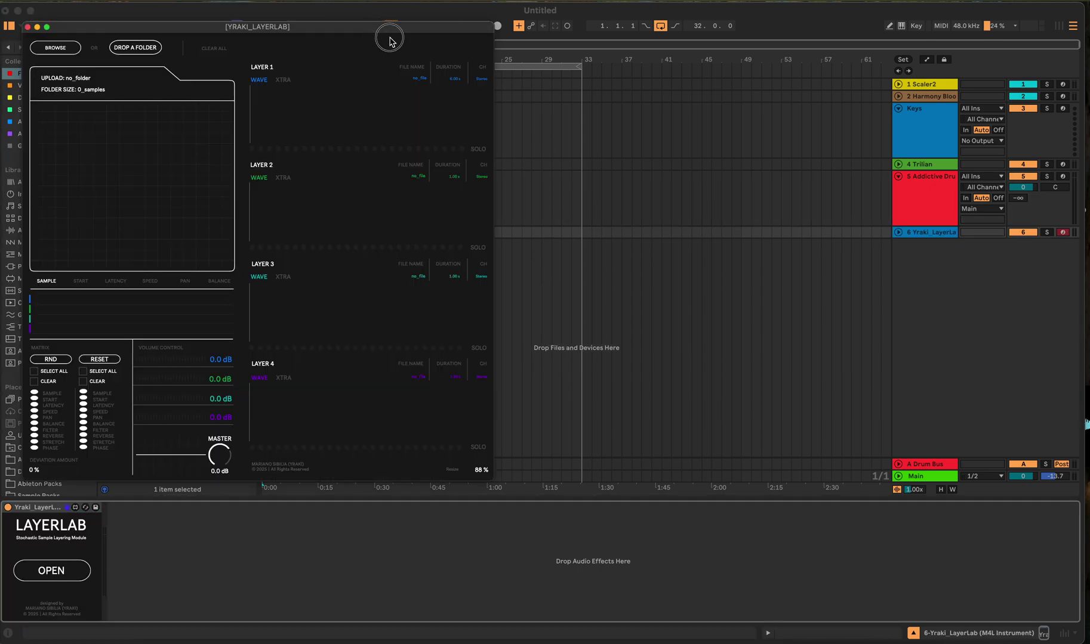
{"action": "left_click_drag", "start_coordinate": [377, 29], "coordinate": [678, 78]}
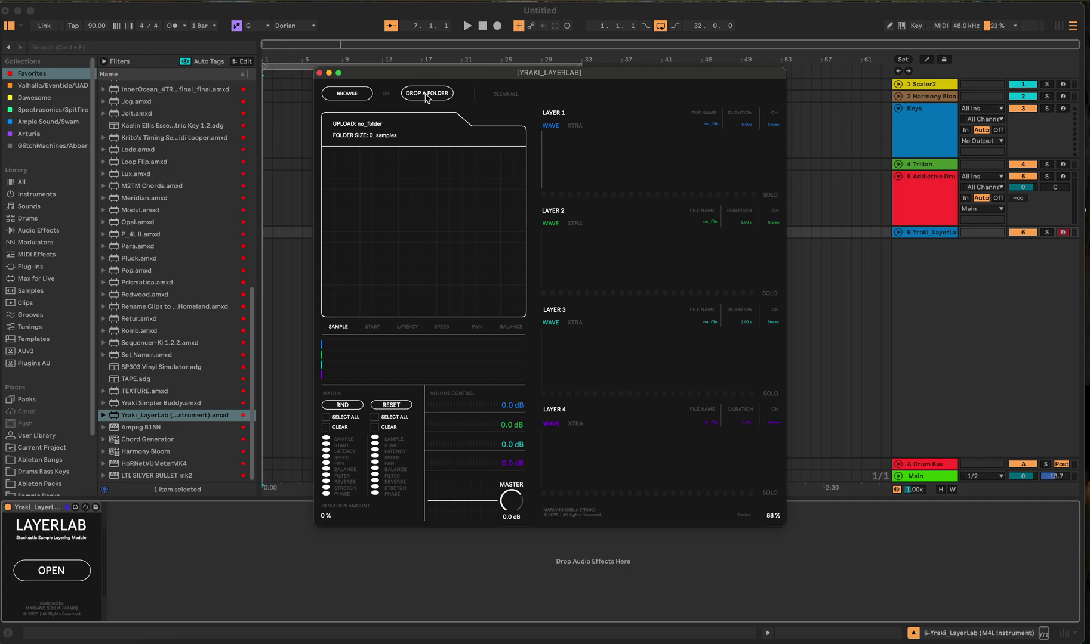
Step: Load the 9-sample Jazzy_Piano folder into LayerLab through BROWSE
{"action": "left_click", "coordinate": [335, 95]}
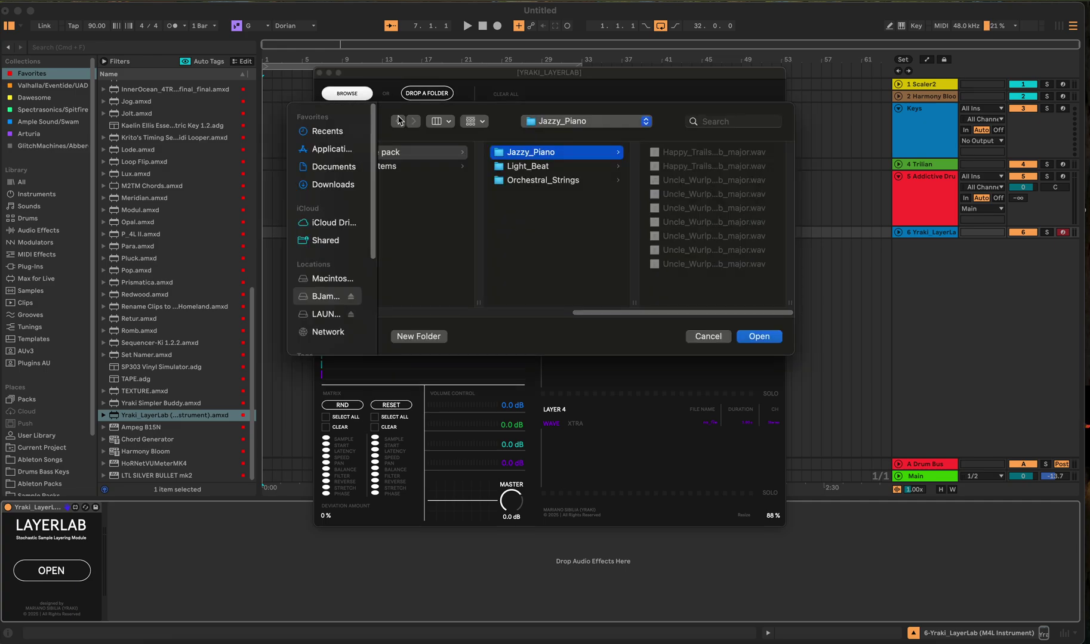
{"action": "mouse_move", "coordinate": [676, 319]}
{"action": "left_mouse_down"}
{"action": "mouse_move", "coordinate": [652, 311]}
{"action": "mouse_move", "coordinate": [694, 307]}
{"action": "left_mouse_up"}
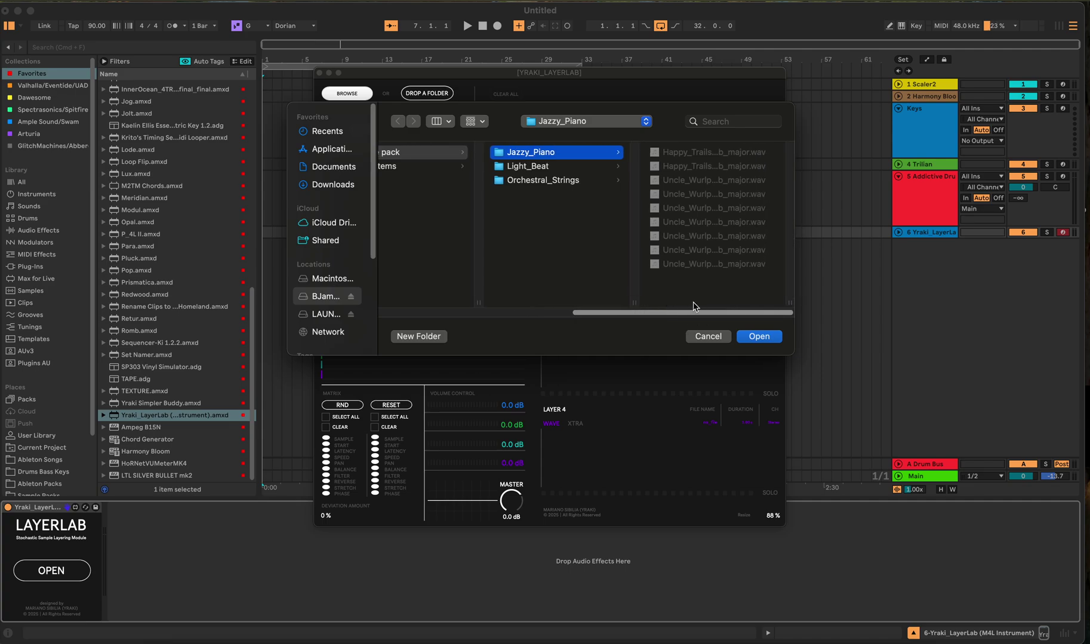
{"action": "left_click", "coordinate": [769, 340]}
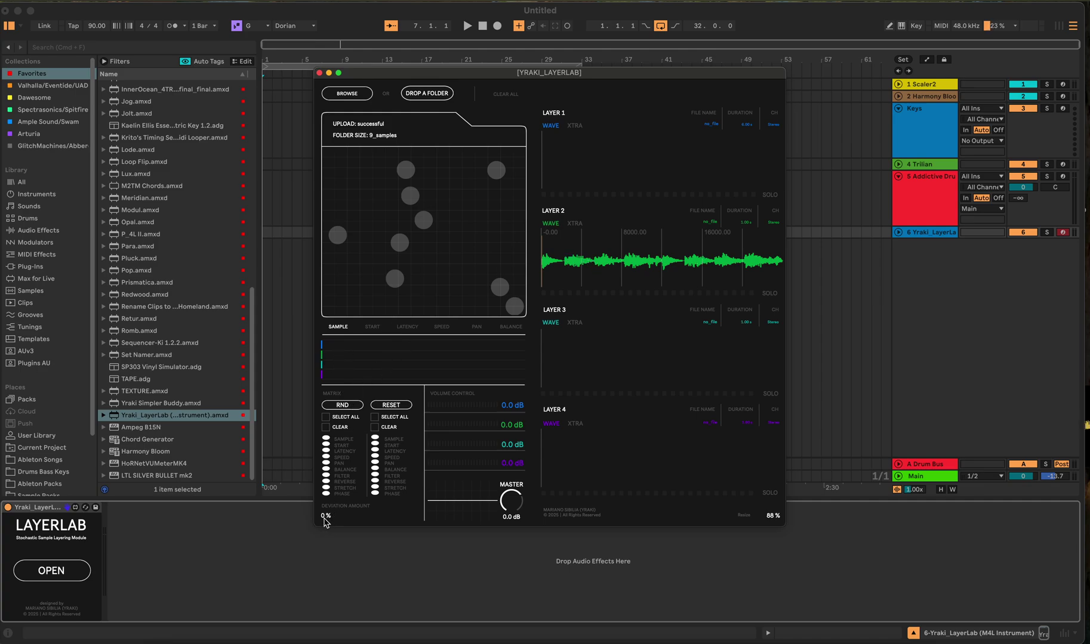
Step: Raise LayerLab's deviation amount to 6 %, randomise the samples, and change Layer 1's sample
{"action": "left_click_drag", "start_coordinate": [323, 518], "coordinate": [328, 502]}
{"action": "left_click", "coordinate": [337, 406]}
{"action": "mouse_move", "coordinate": [324, 354]}
{"action": "left_mouse_down"}
{"action": "mouse_move", "coordinate": [346, 352]}
{"action": "mouse_move", "coordinate": [324, 373]}
{"action": "mouse_move", "coordinate": [350, 379]}
{"action": "mouse_move", "coordinate": [300, 379]}
{"action": "mouse_move", "coordinate": [334, 376]}
{"action": "mouse_move", "coordinate": [350, 355]}
{"action": "left_mouse_up"}
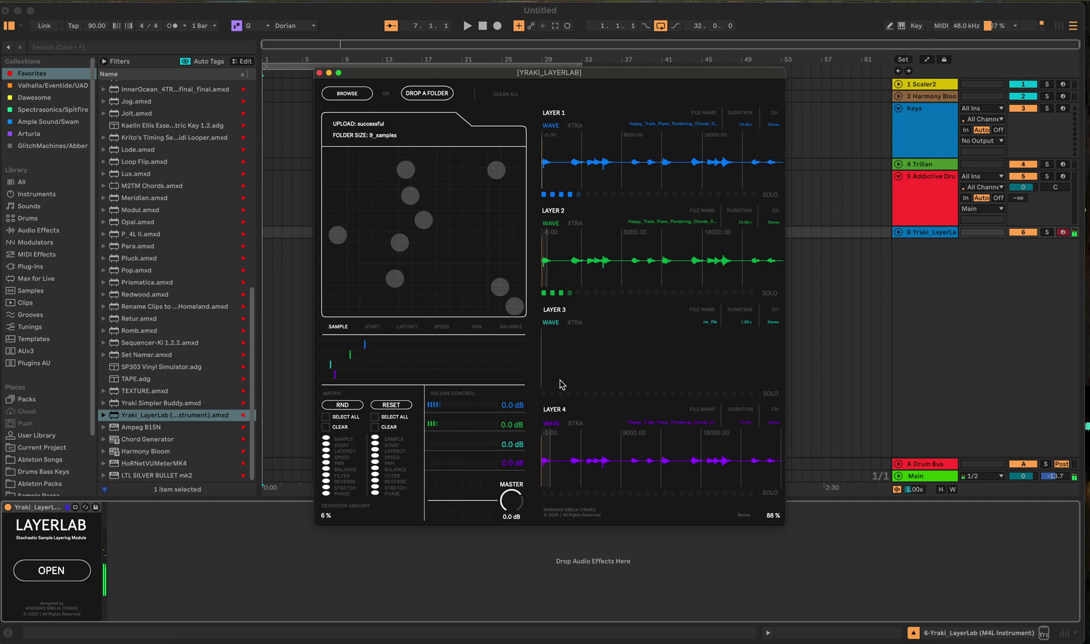
Step: Deactivate track 6 and assign a piano sample to Layer 3
{"action": "left_click", "coordinate": [1062, 236]}
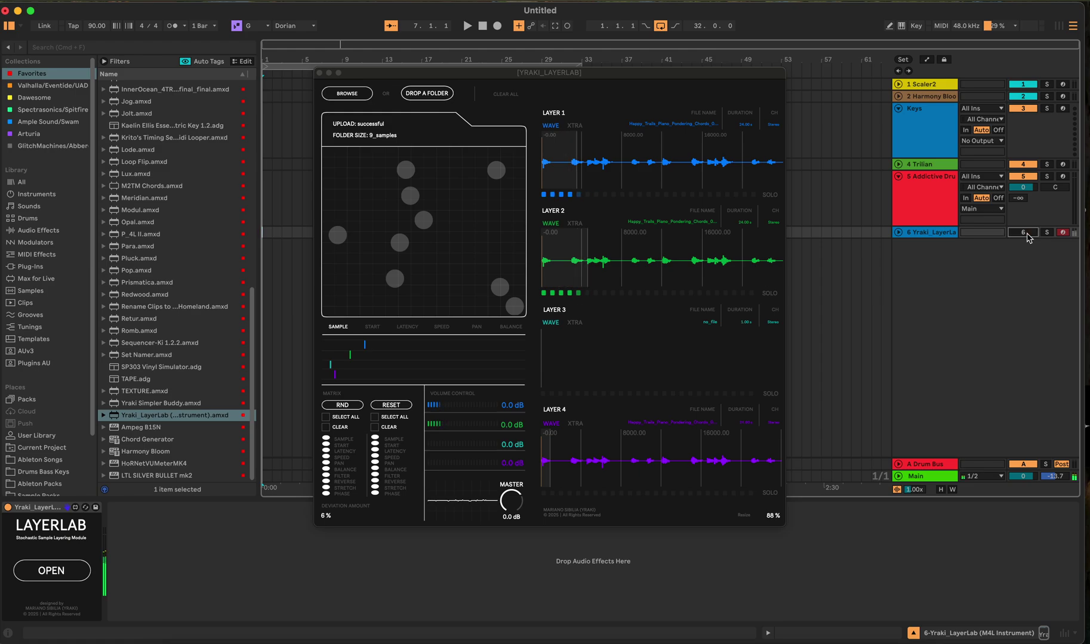
{"action": "left_click", "coordinate": [1024, 234]}
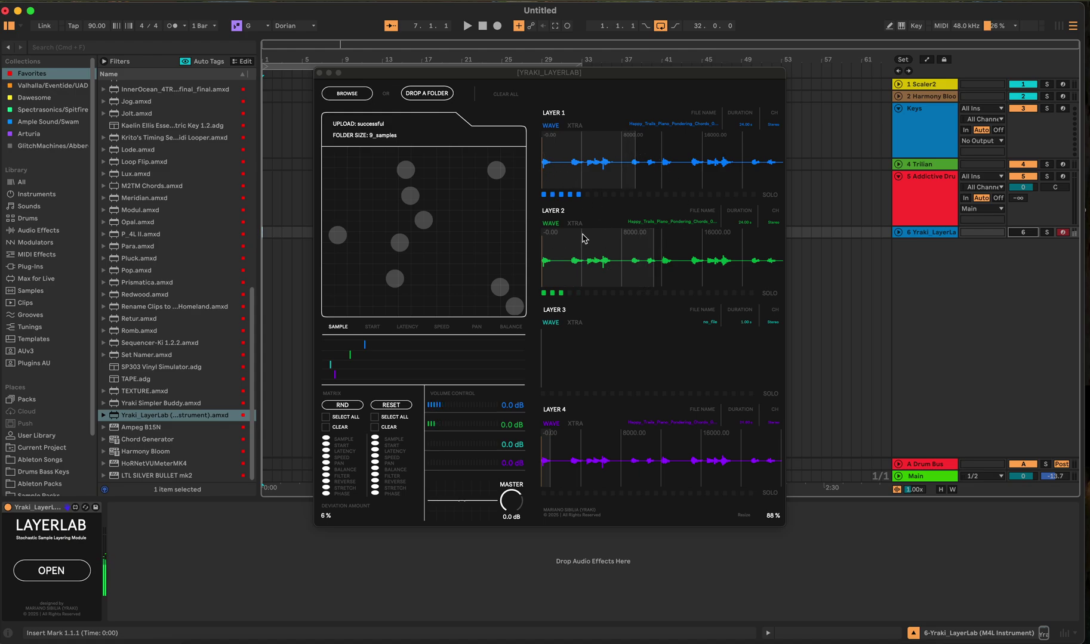
{"action": "left_click_drag", "start_coordinate": [330, 365], "coordinate": [355, 370]}
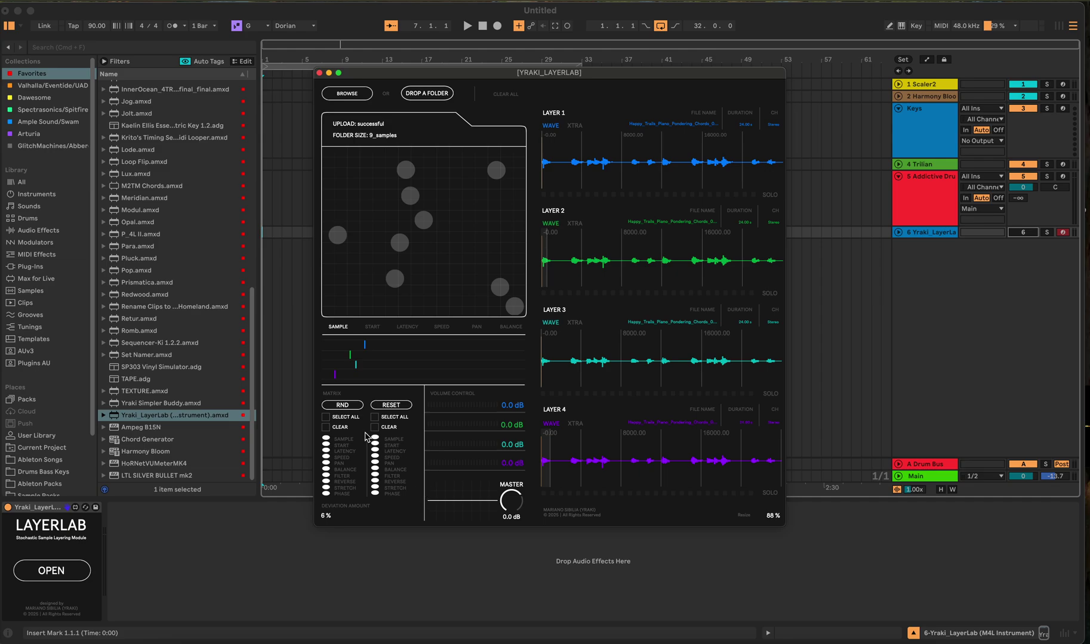
Step: Clear the first matrix column, enable FILTER, REVERSE and STRETCH, and randomise them
{"action": "left_click", "coordinate": [329, 429]}
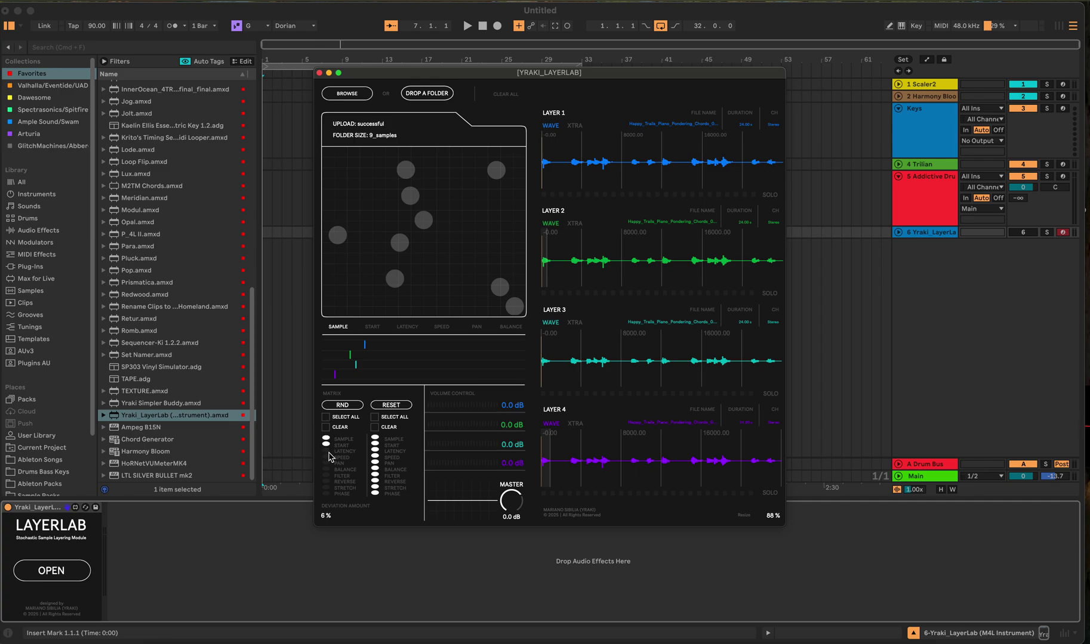
{"action": "left_click", "coordinate": [326, 448]}
{"action": "left_click", "coordinate": [326, 481]}
{"action": "left_click", "coordinate": [326, 481]}
{"action": "left_click", "coordinate": [326, 487]}
{"action": "left_click", "coordinate": [350, 409]}
Step: Randomise each layer's start point several times on the START tab
{"action": "left_click", "coordinate": [373, 328]}
{"action": "left_click", "coordinate": [341, 406]}
{"action": "left_click", "coordinate": [343, 407]}
{"action": "left_click", "coordinate": [343, 407]}
{"action": "left_click", "coordinate": [344, 408]}
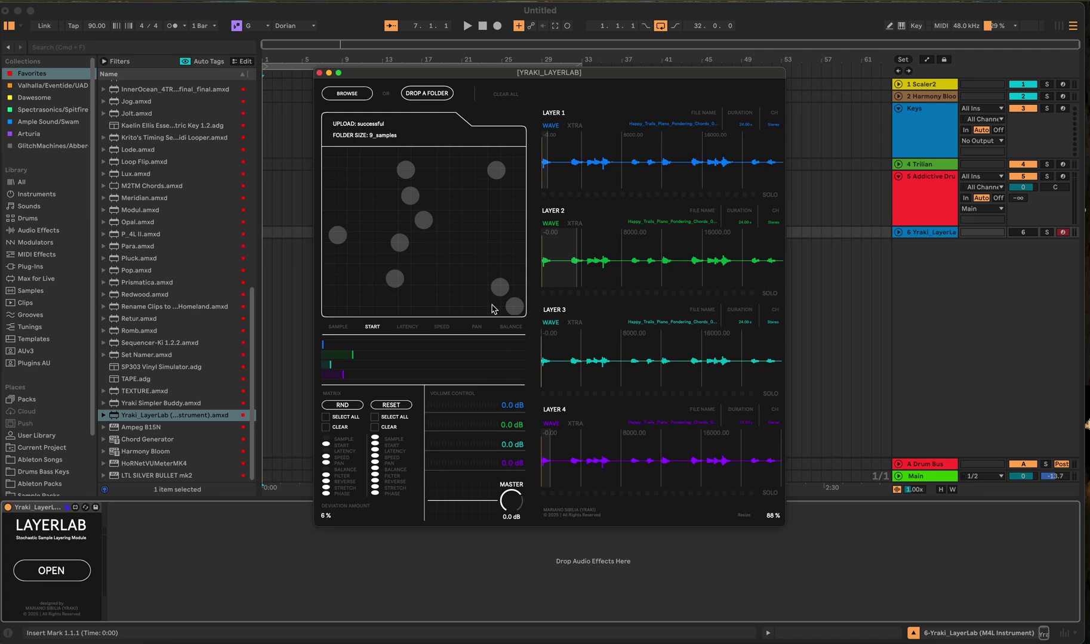
Step: Reset and re-randomise the layer start points, reactivating track 6 along the way
{"action": "left_click", "coordinate": [395, 408]}
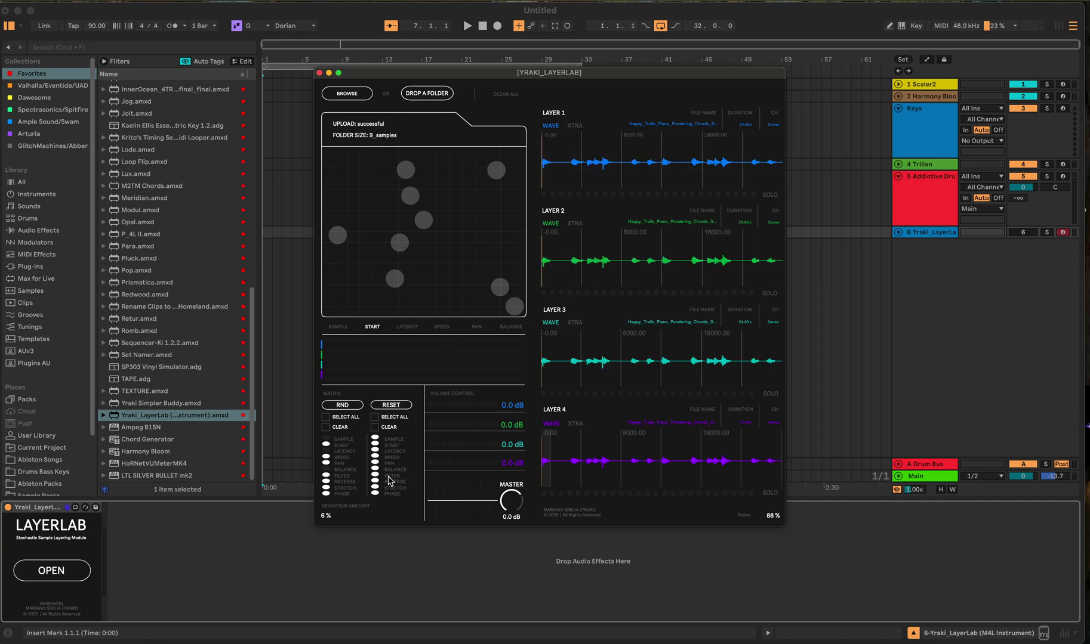
{"action": "left_click", "coordinate": [341, 407]}
{"action": "left_click", "coordinate": [341, 407]}
{"action": "left_click", "coordinate": [342, 408]}
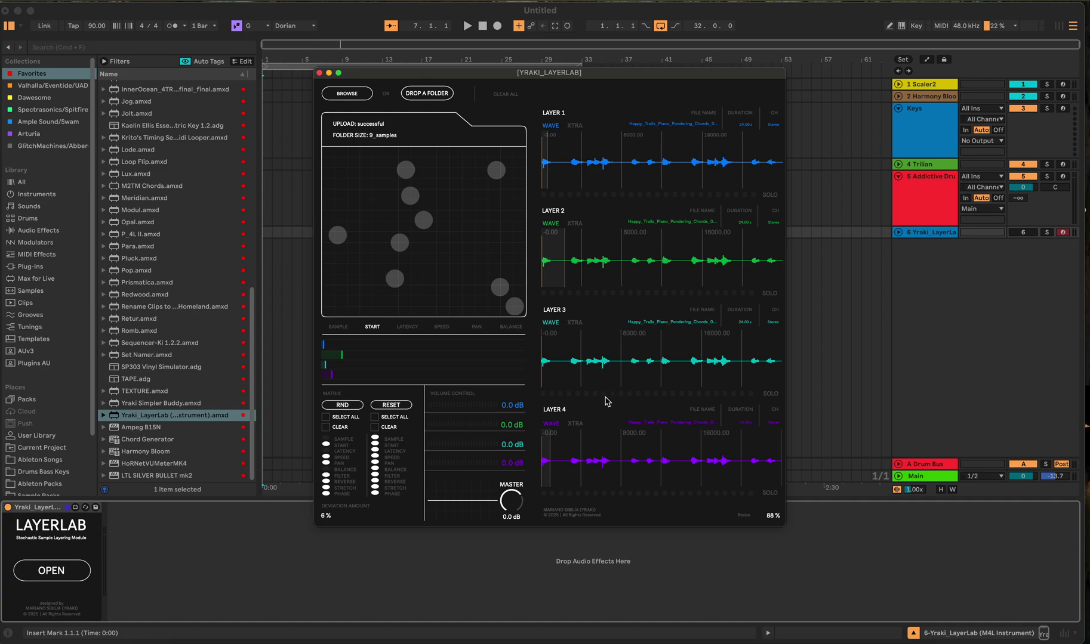
{"action": "left_click", "coordinate": [1024, 234]}
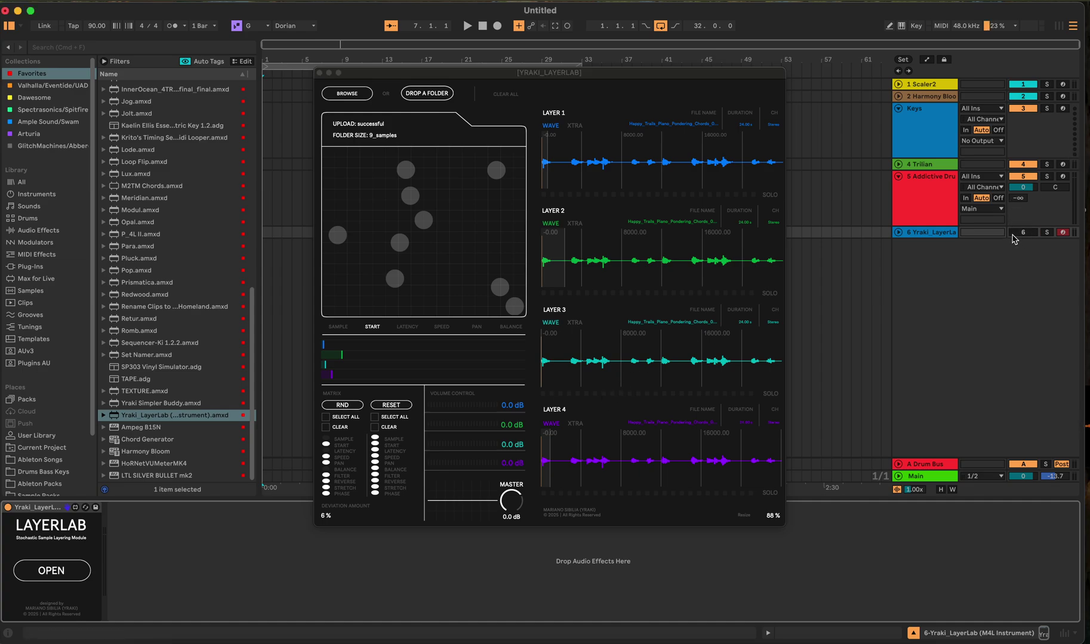
{"action": "left_click", "coordinate": [1013, 235]}
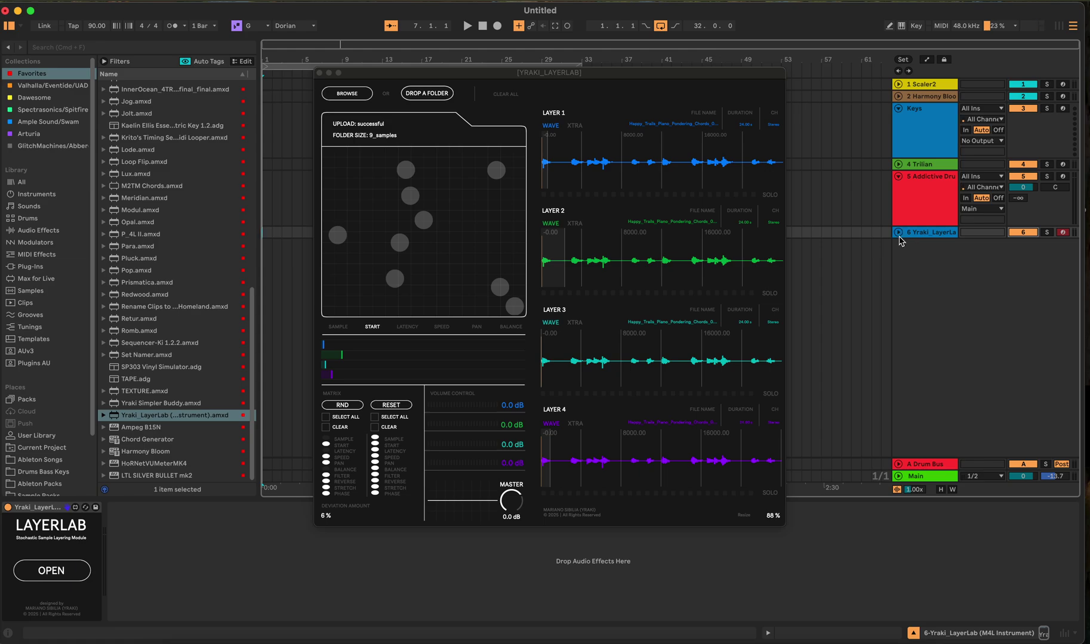
{"action": "left_click", "coordinate": [342, 406]}
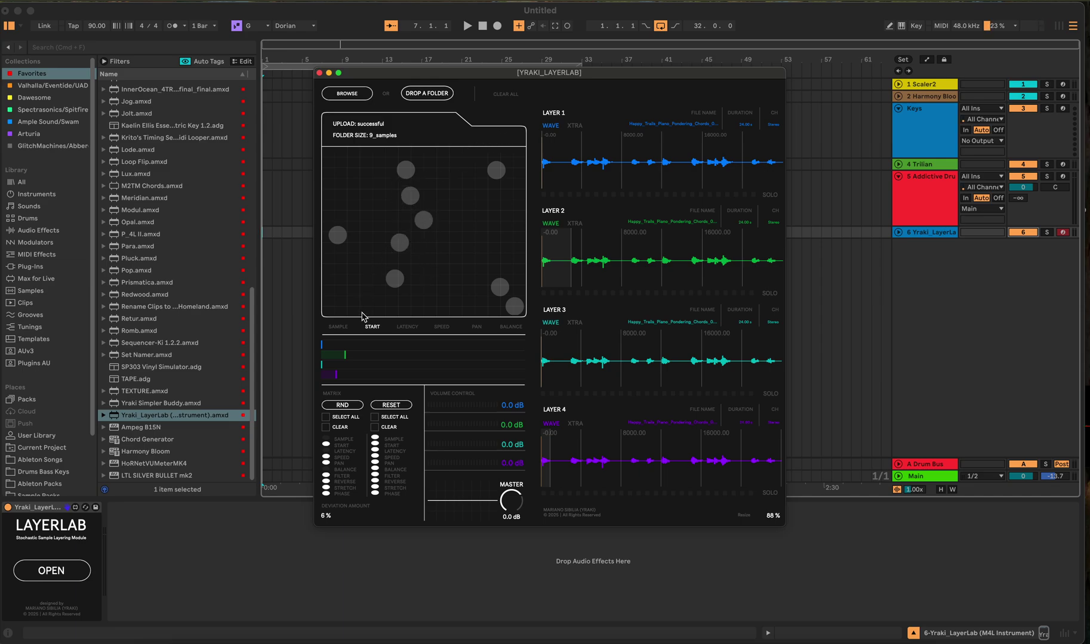
Step: Shift the layers' sample values on the SAMPLE tab and raise Deviation Amount to 41 %
{"action": "left_click", "coordinate": [338, 327]}
{"action": "mouse_move", "coordinate": [339, 343]}
{"action": "left_mouse_down"}
{"action": "mouse_move", "coordinate": [381, 374]}
{"action": "mouse_move", "coordinate": [361, 345]}
{"action": "mouse_move", "coordinate": [407, 354]}
{"action": "left_mouse_up"}
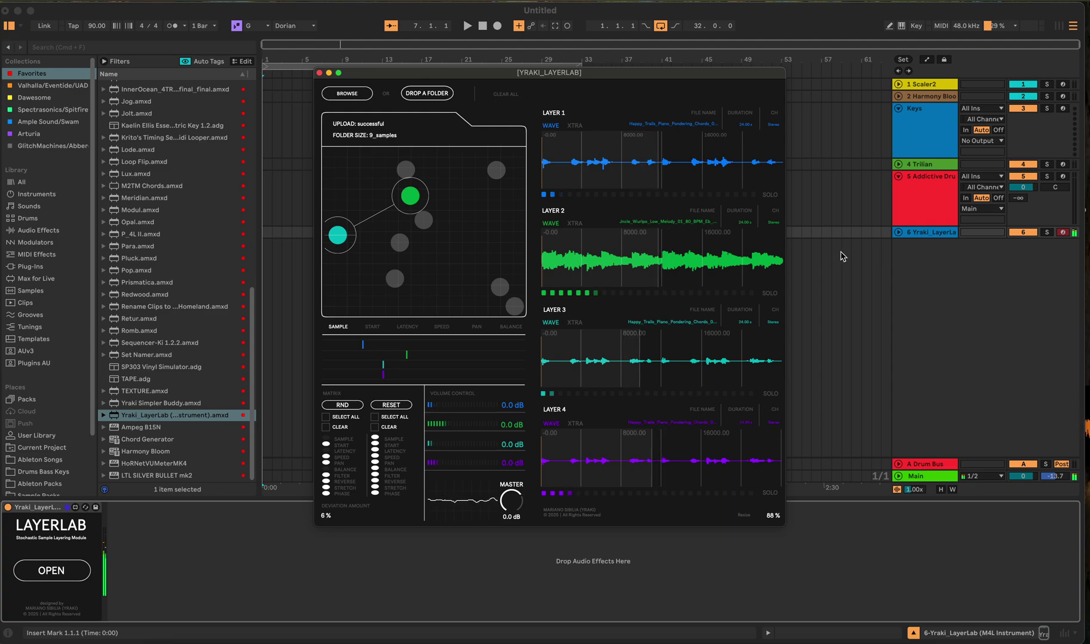
{"action": "left_click_drag", "start_coordinate": [325, 517], "coordinate": [360, 446]}
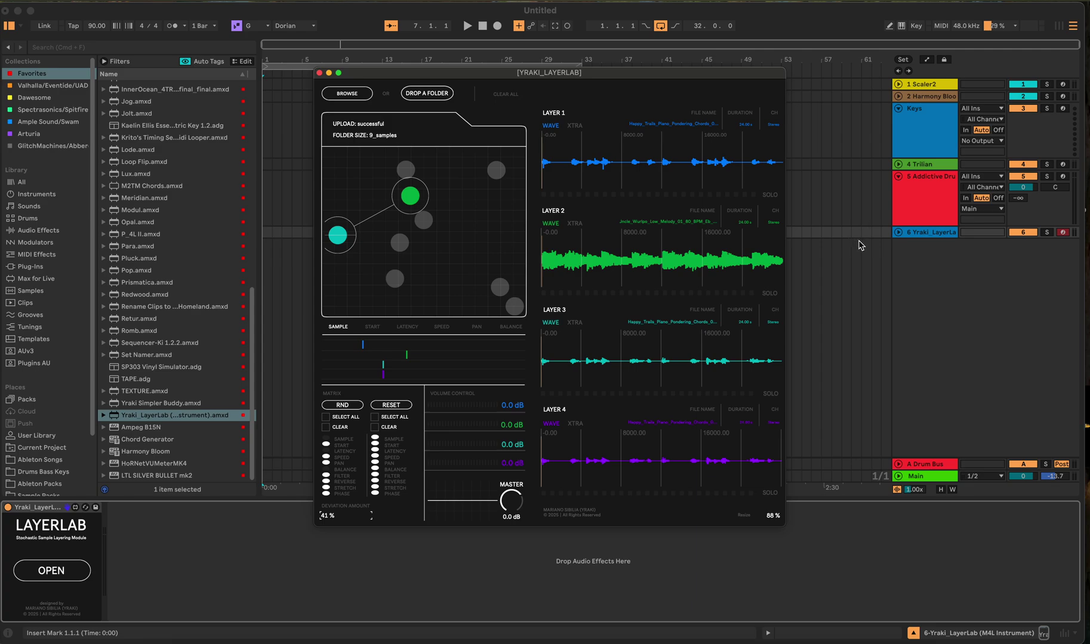
Step: Insert Audio track 7 fed from 6-Yraki LayerLab, arm it, and set monitoring to In
{"action": "right_click", "coordinate": [915, 263]}
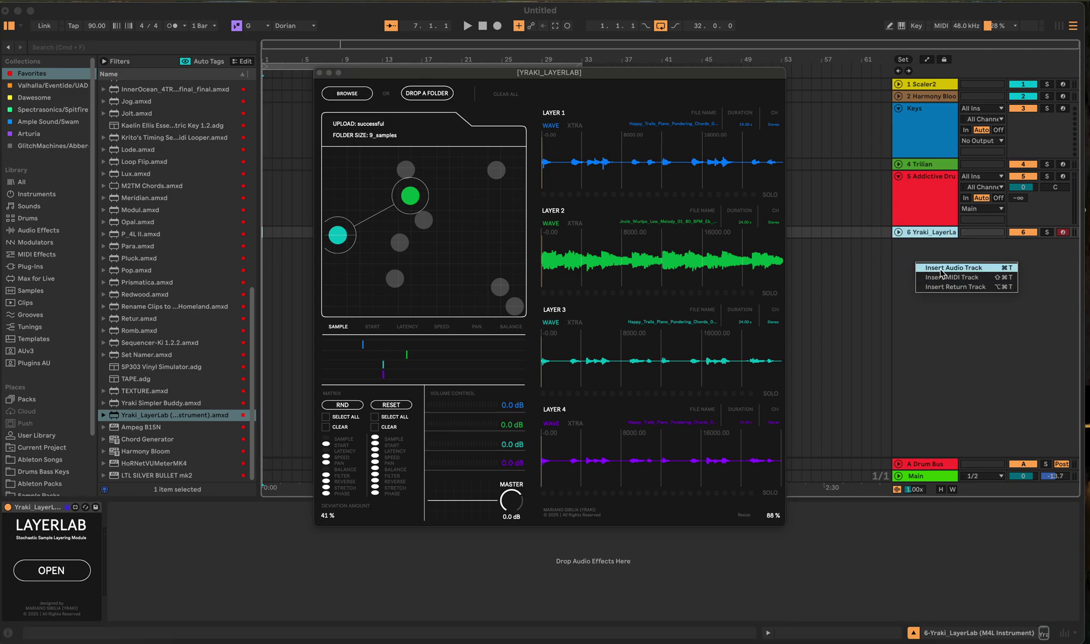
{"action": "left_click", "coordinate": [941, 270]}
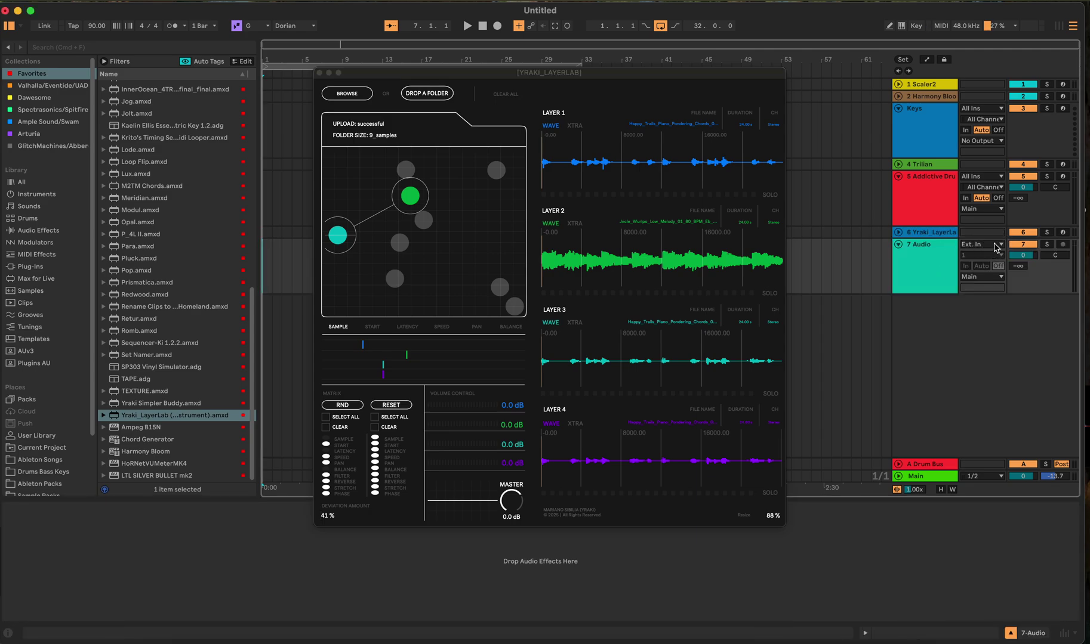
{"action": "left_click", "coordinate": [996, 245]}
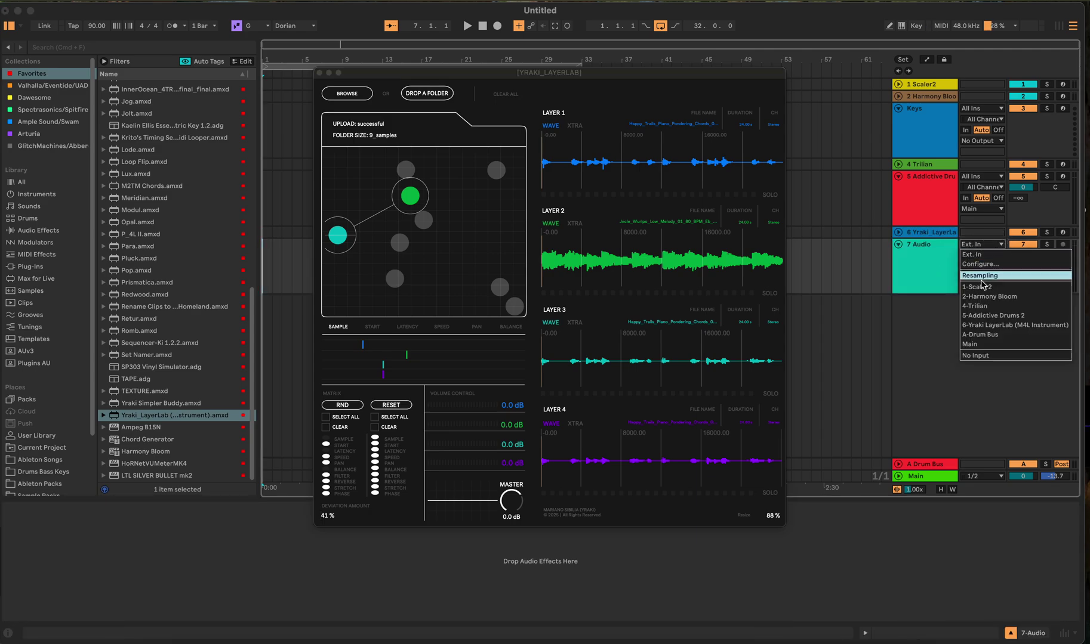
{"action": "left_click", "coordinate": [993, 326]}
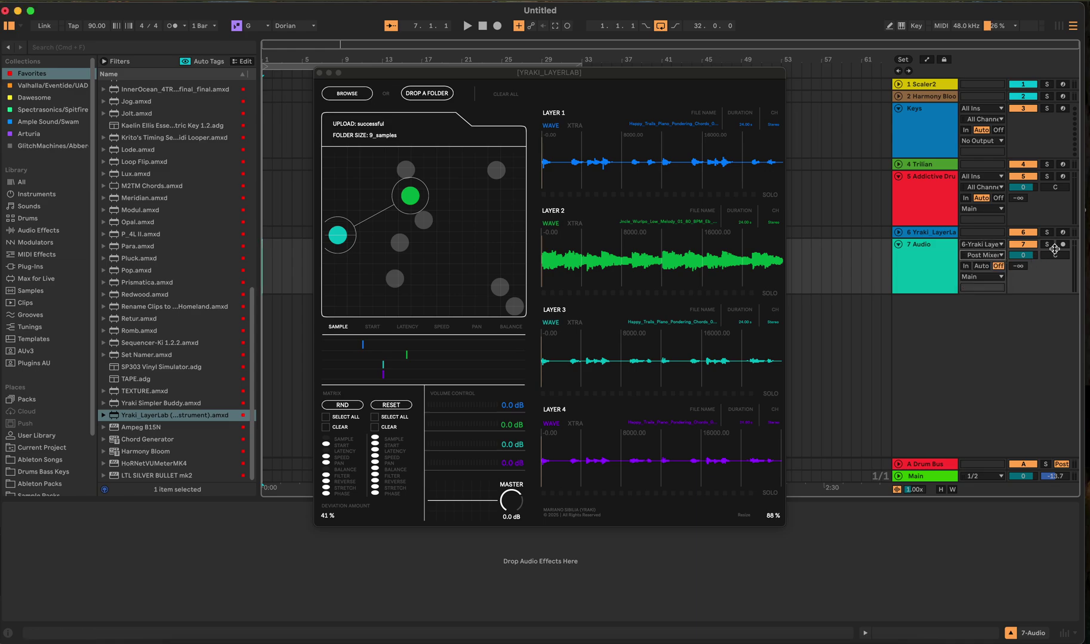
{"action": "left_click", "coordinate": [898, 232]}
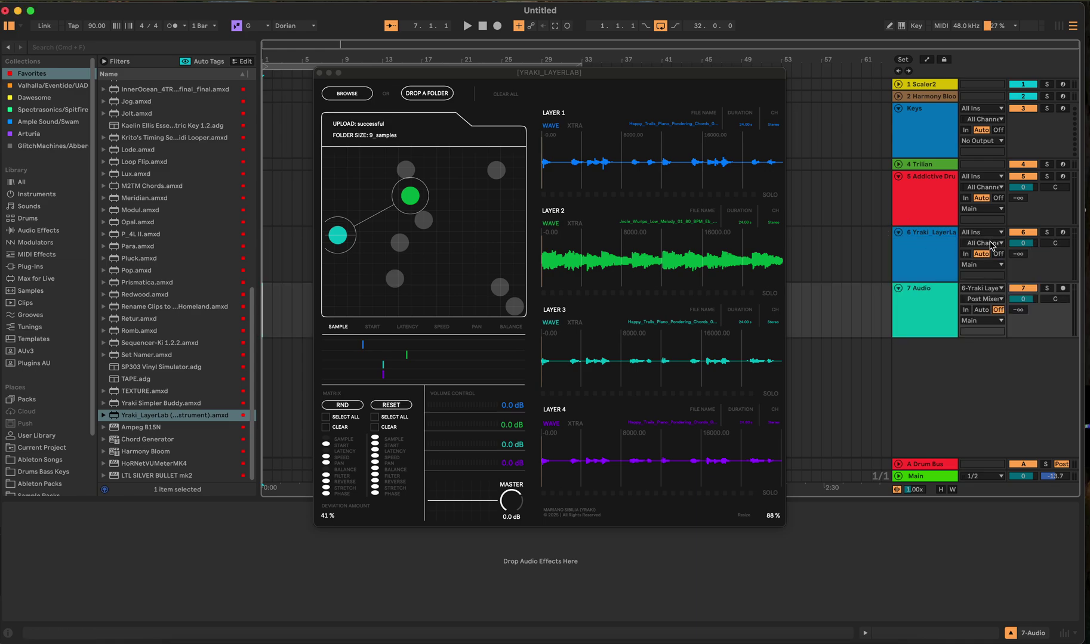
{"action": "left_click", "coordinate": [1062, 289]}
{"action": "left_click", "coordinate": [979, 310]}
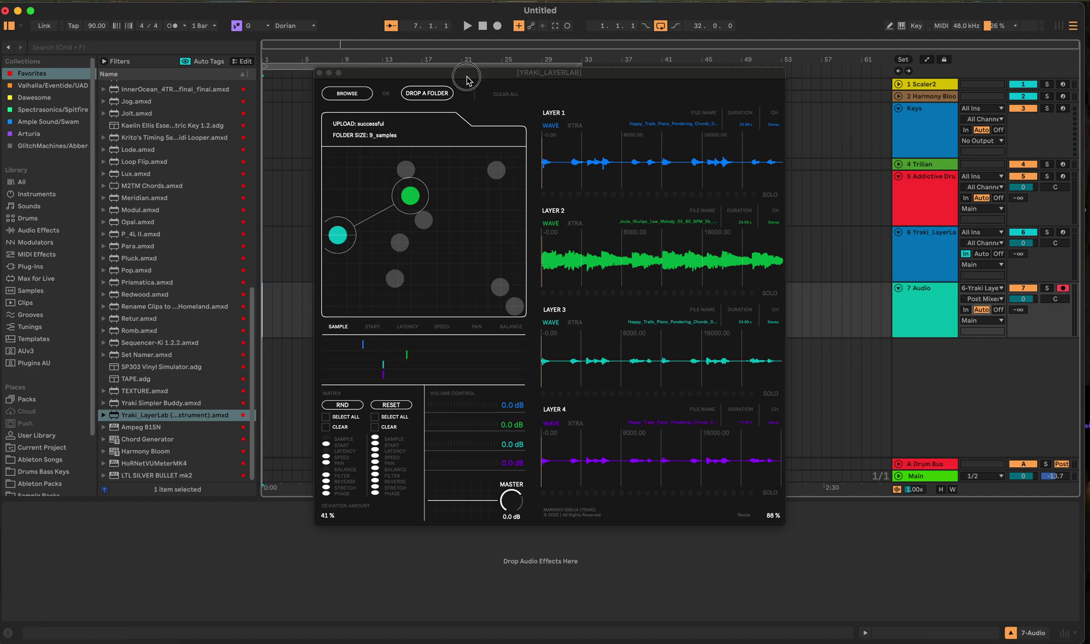
Step: Audition LayerLab with a randomised setting, then record its output onto track 7 from bar 1
{"action": "left_click_drag", "start_coordinate": [460, 74], "coordinate": [574, 70]}
{"action": "left_click", "coordinate": [468, 25]}
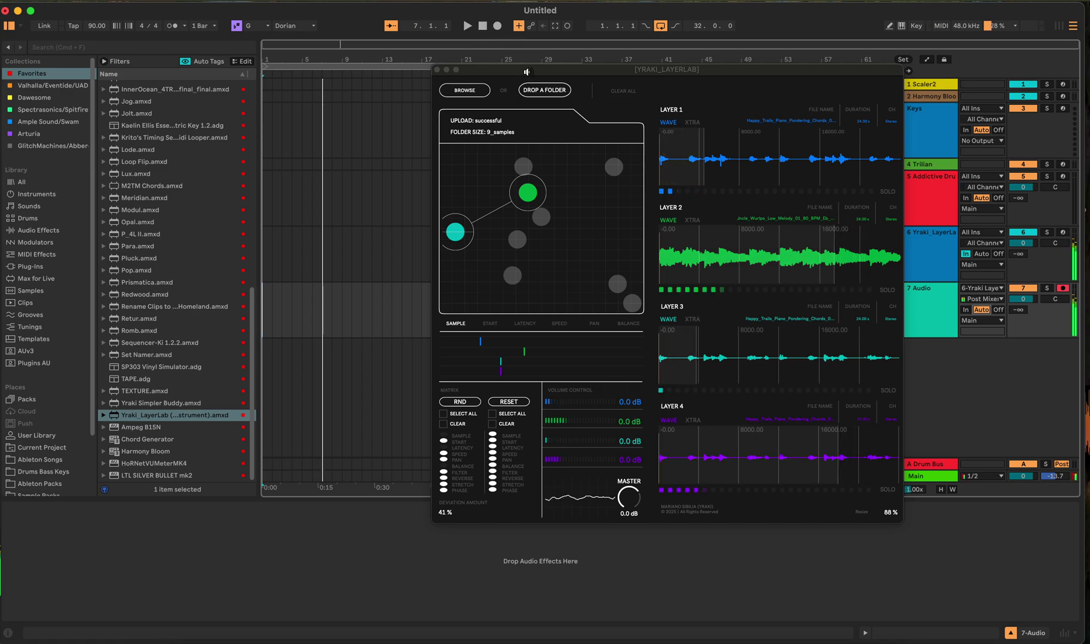
{"action": "left_click", "coordinate": [463, 402]}
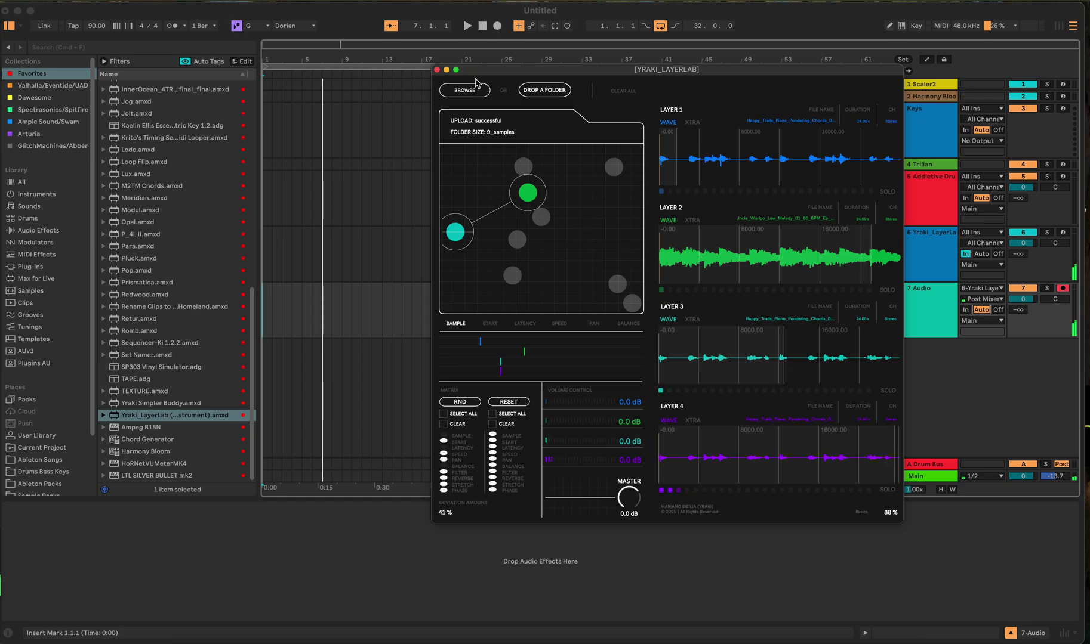
{"action": "left_click", "coordinate": [481, 29]}
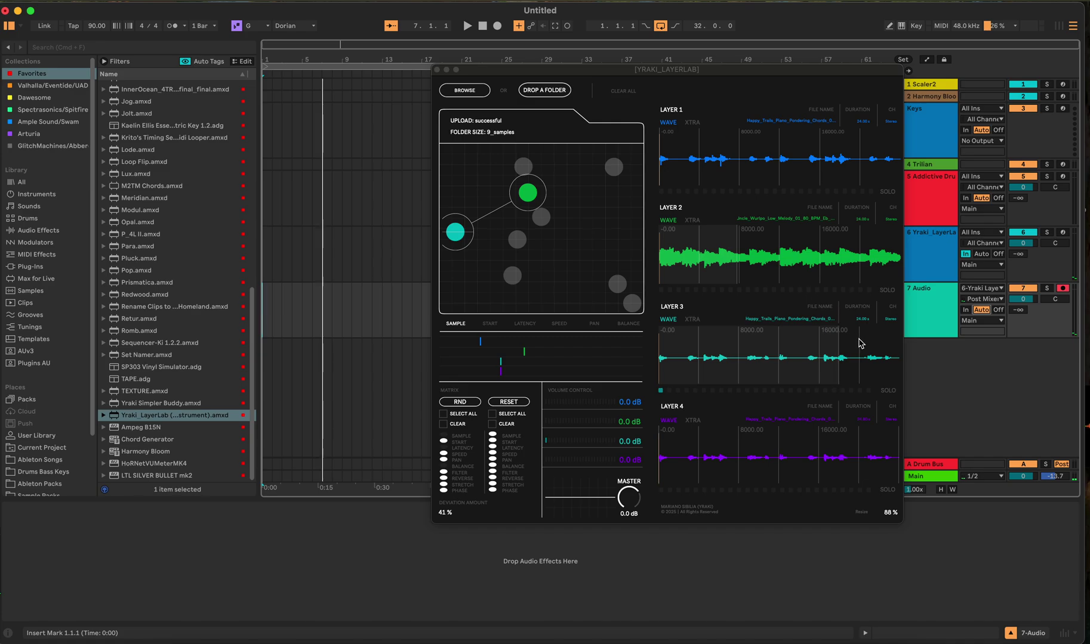
{"action": "left_click", "coordinate": [484, 28]}
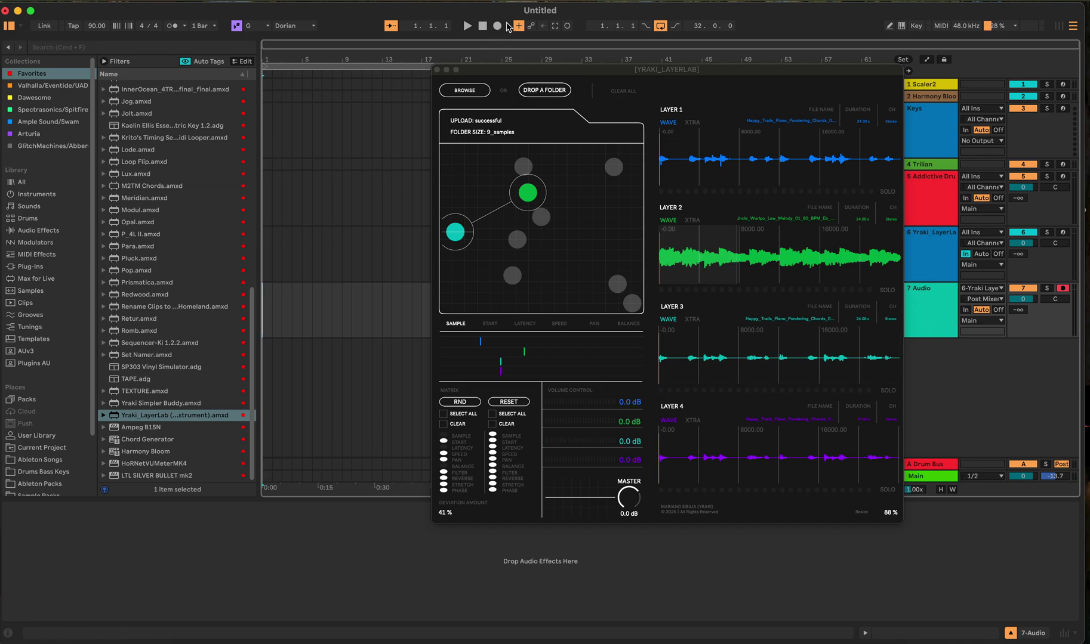
{"action": "left_click", "coordinate": [506, 24]}
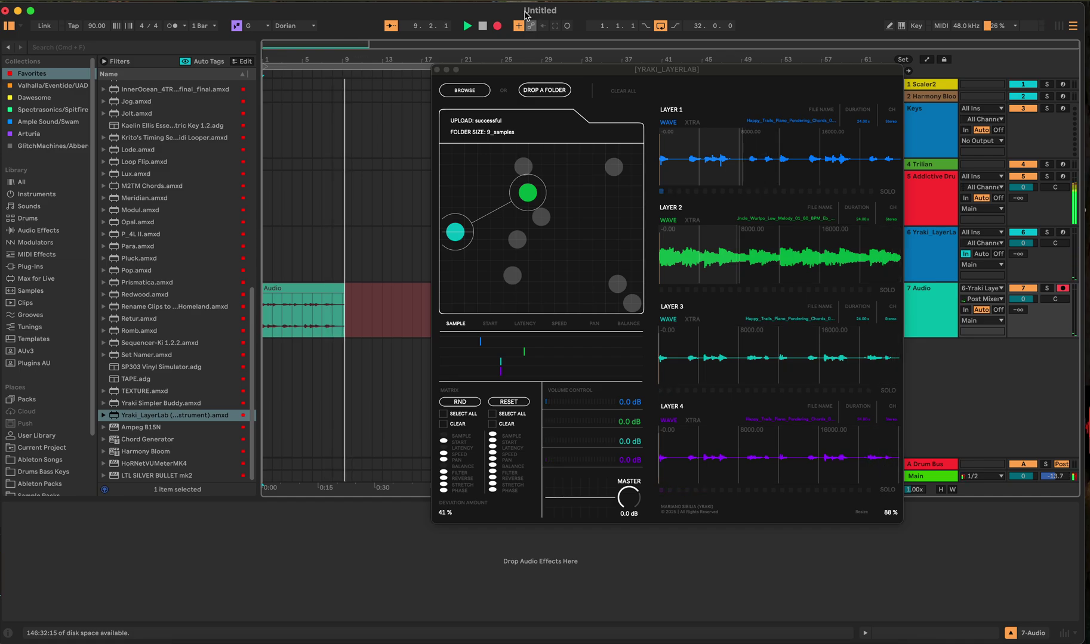
Step: Stop recording, trim the clip to end at bar 9, consolidate it, and close LayerLab
{"action": "left_click", "coordinate": [498, 26]}
{"action": "key", "text": "space"}
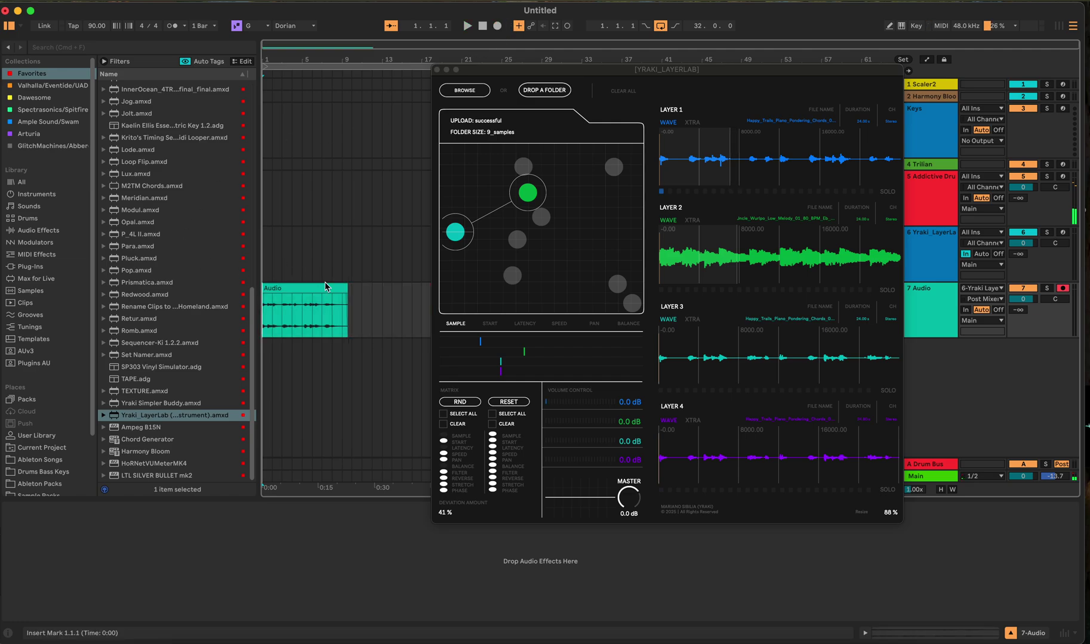
{"action": "left_click_drag", "start_coordinate": [345, 290], "coordinate": [339, 290]}
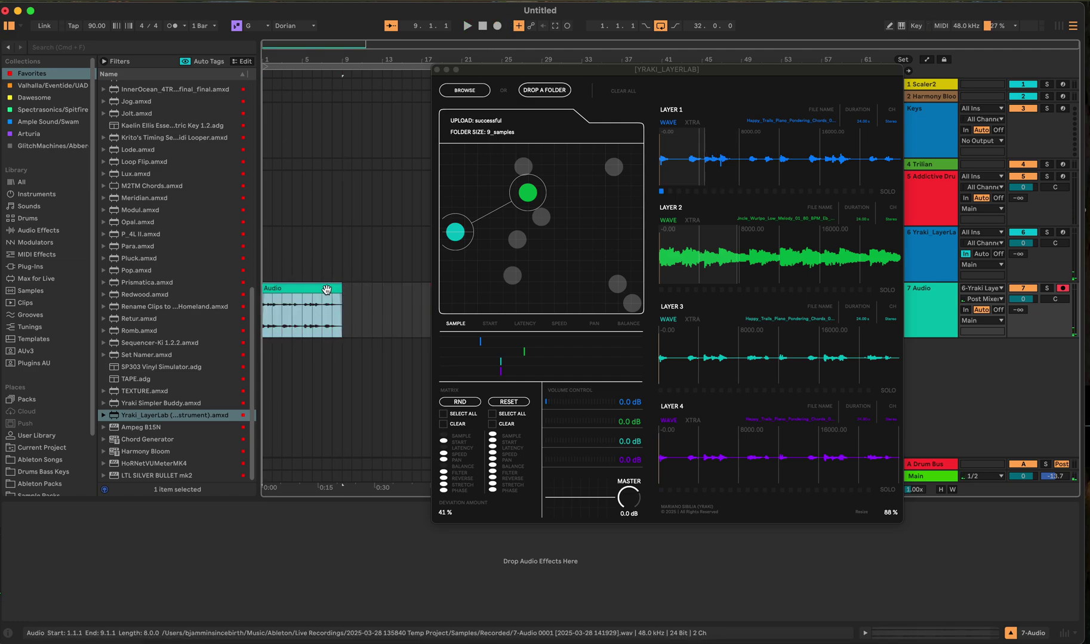
{"action": "key", "text": "super+j"}
{"action": "double_click", "coordinate": [327, 289]}
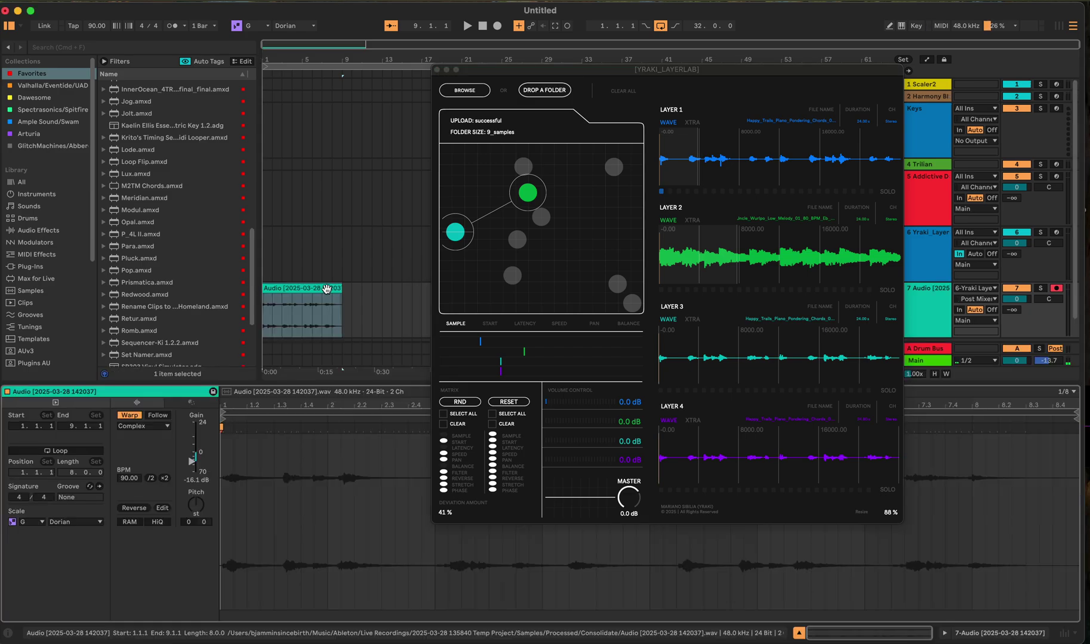
{"action": "left_click", "coordinate": [437, 70]}
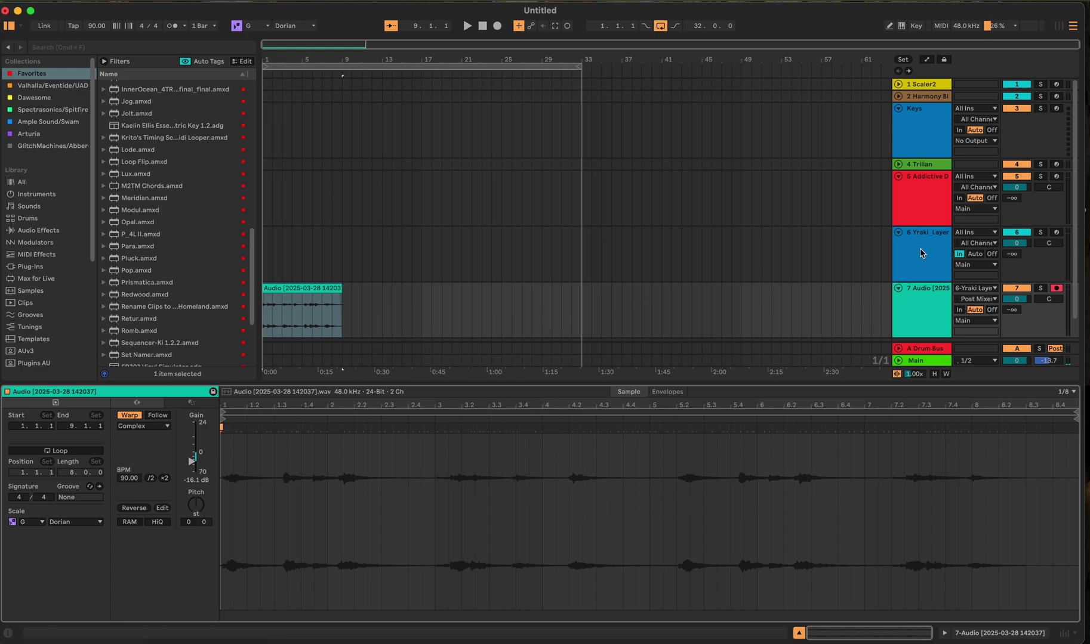
Step: Deactivate LayerLab track 6 and check track 7's audio input settings
{"action": "left_click", "coordinate": [1017, 232]}
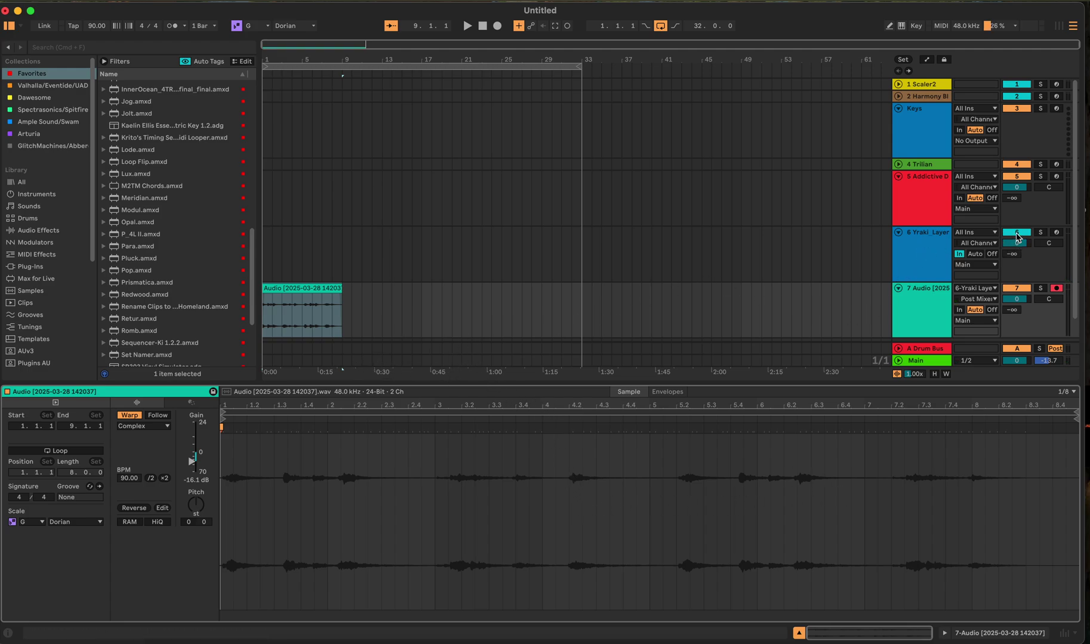
{"action": "left_click", "coordinate": [975, 288]}
{"action": "left_click", "coordinate": [973, 297]}
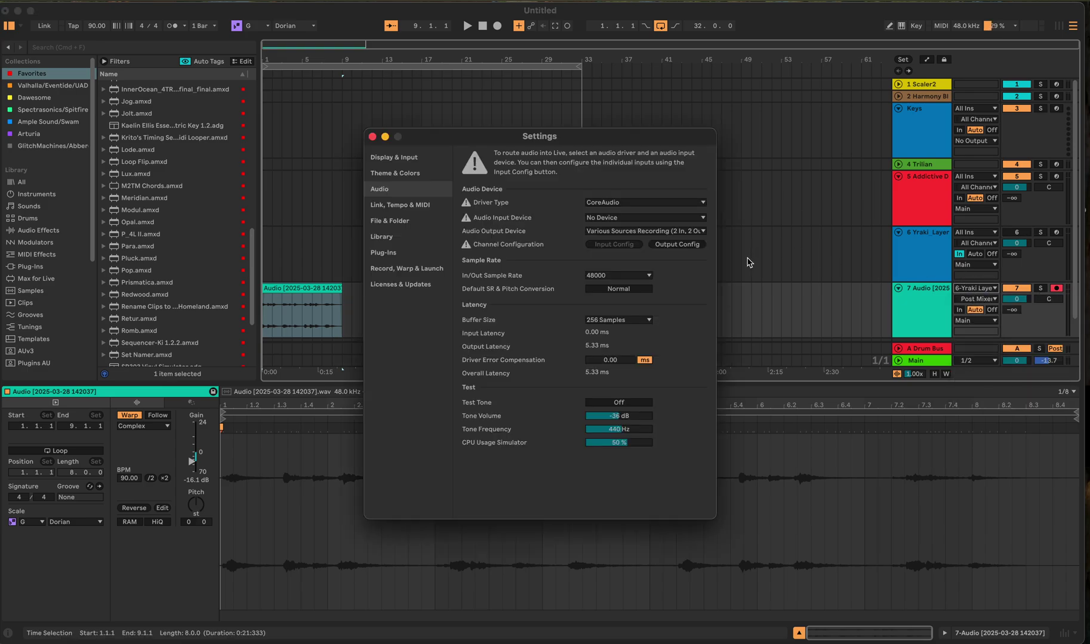
{"action": "left_click", "coordinate": [371, 136]}
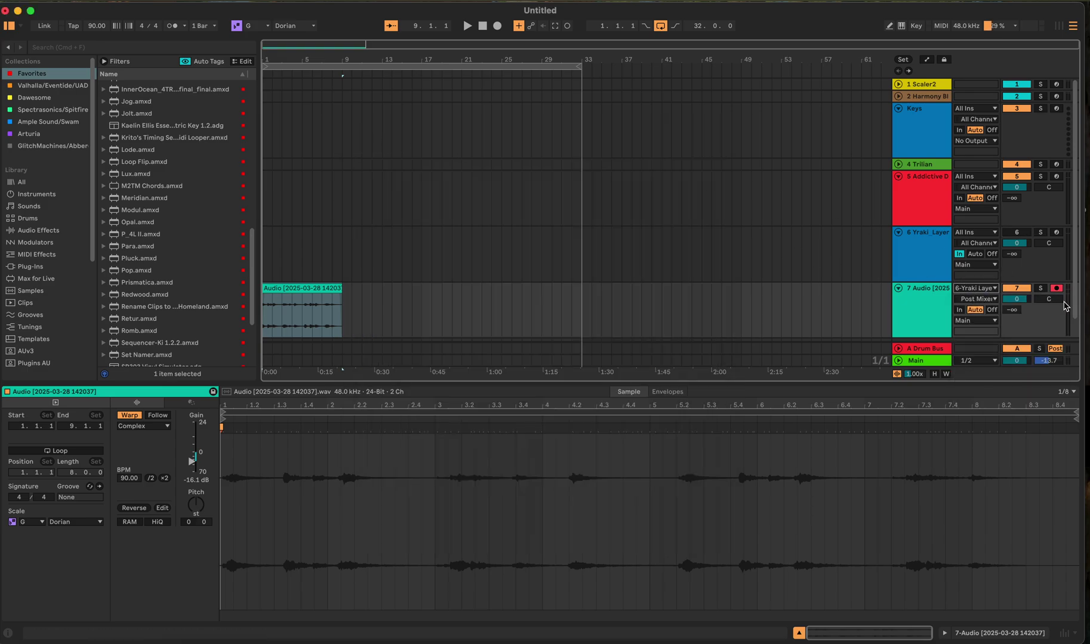
Step: Select the recorded clip on track 7 and play it back
{"action": "left_click", "coordinate": [832, 305]}
{"action": "left_click", "coordinate": [324, 287]}
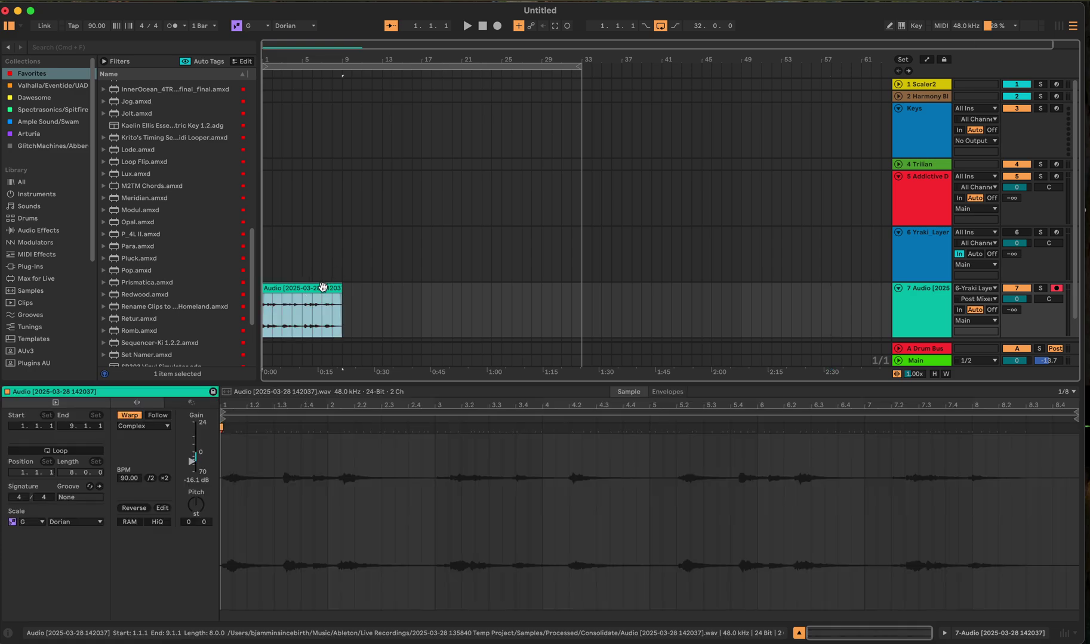
{"action": "key", "text": "space"}
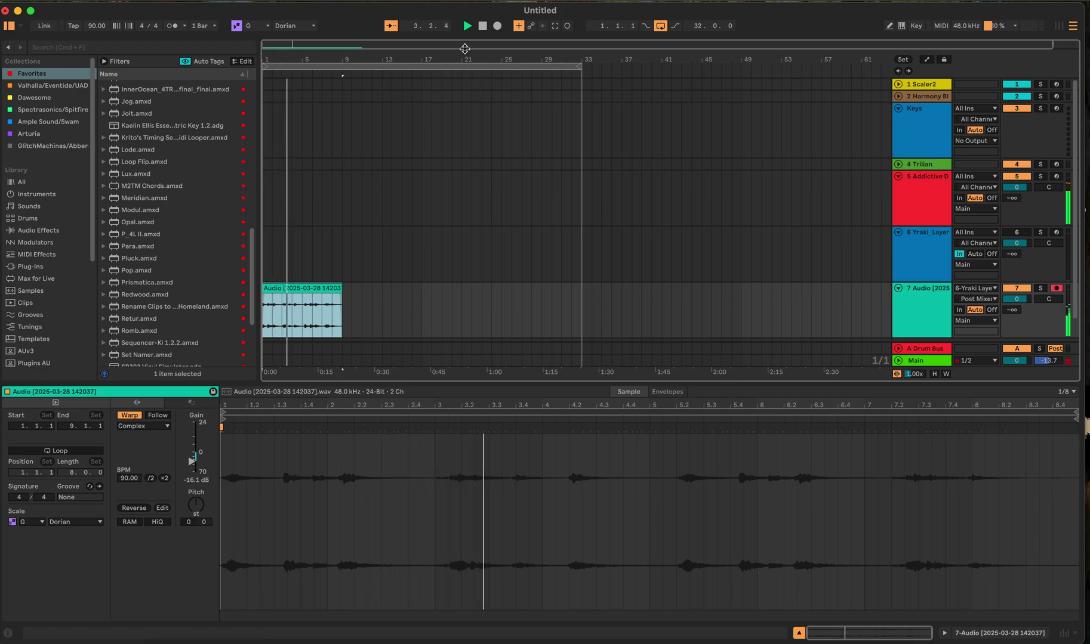
Step: Drag warp markers onto beats 3, 4, 5 and 7, adjust the clip end, then replay
{"action": "left_click", "coordinate": [482, 25]}
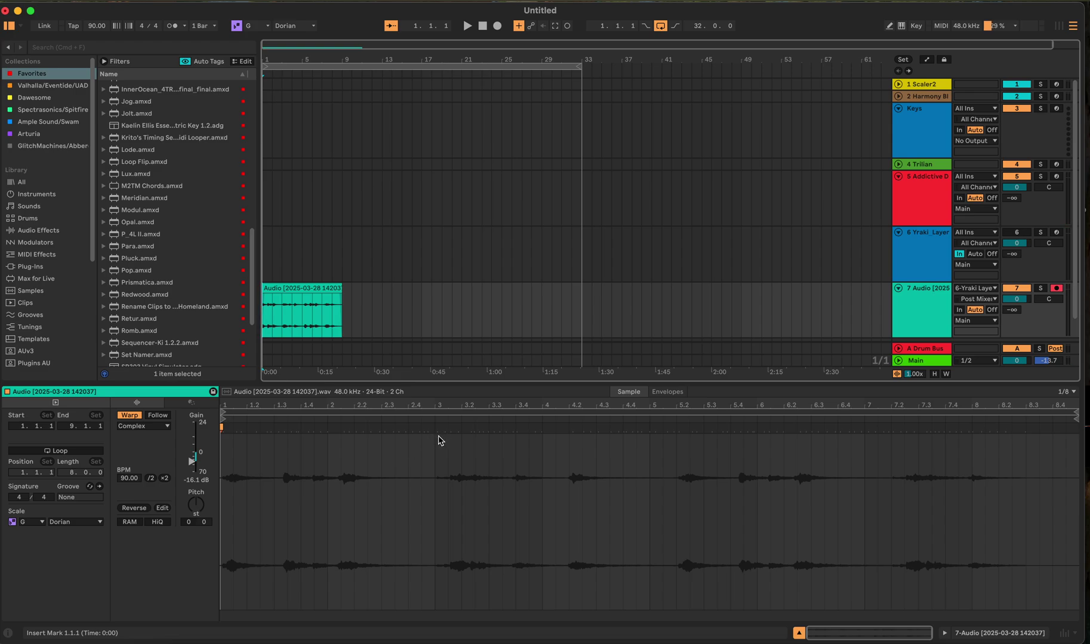
{"action": "left_click_drag", "start_coordinate": [449, 441], "coordinate": [430, 439]}
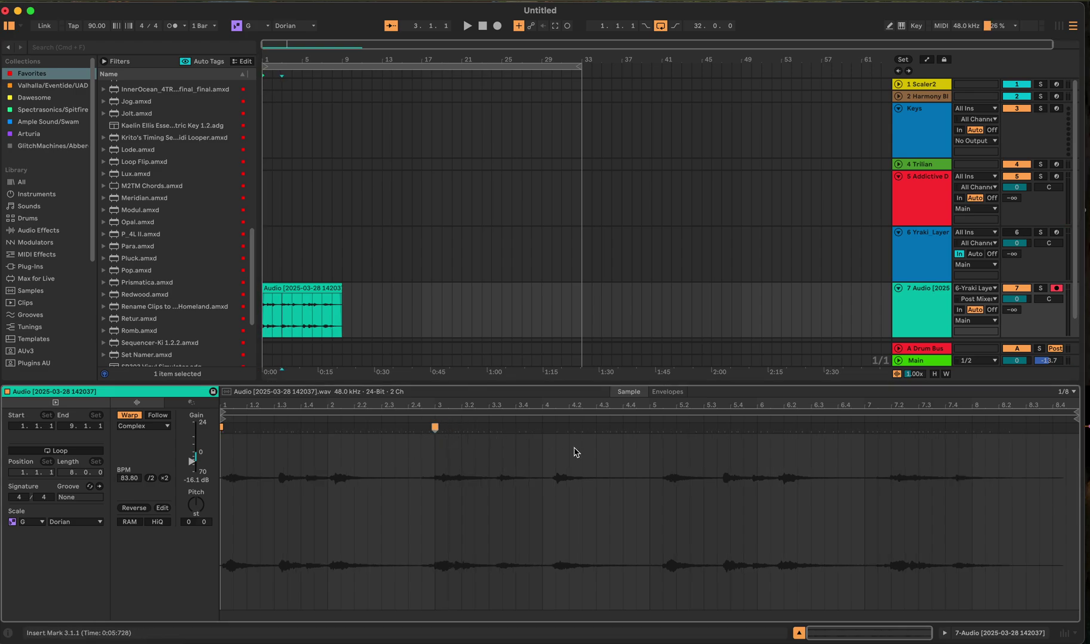
{"action": "mouse_move", "coordinate": [554, 430]}
{"action": "left_mouse_down"}
{"action": "mouse_move", "coordinate": [534, 431]}
{"action": "mouse_move", "coordinate": [581, 431]}
{"action": "mouse_move", "coordinate": [562, 431]}
{"action": "left_mouse_up"}
{"action": "left_click_drag", "start_coordinate": [673, 429], "coordinate": [649, 430]}
{"action": "mouse_move", "coordinate": [866, 436]}
{"action": "left_mouse_down"}
{"action": "mouse_move", "coordinate": [929, 437]}
{"action": "mouse_move", "coordinate": [865, 435]}
{"action": "left_mouse_up"}
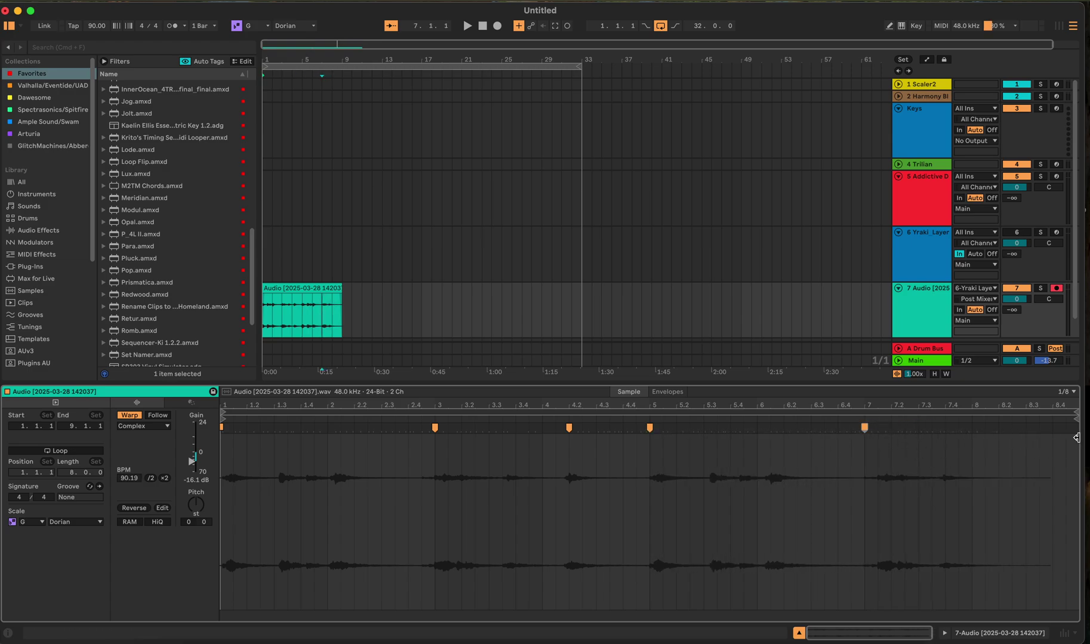
{"action": "mouse_move", "coordinate": [1050, 428]}
{"action": "left_mouse_down"}
{"action": "mouse_move", "coordinate": [1080, 433]}
{"action": "mouse_move", "coordinate": [948, 432]}
{"action": "mouse_move", "coordinate": [959, 436]}
{"action": "left_mouse_up"}
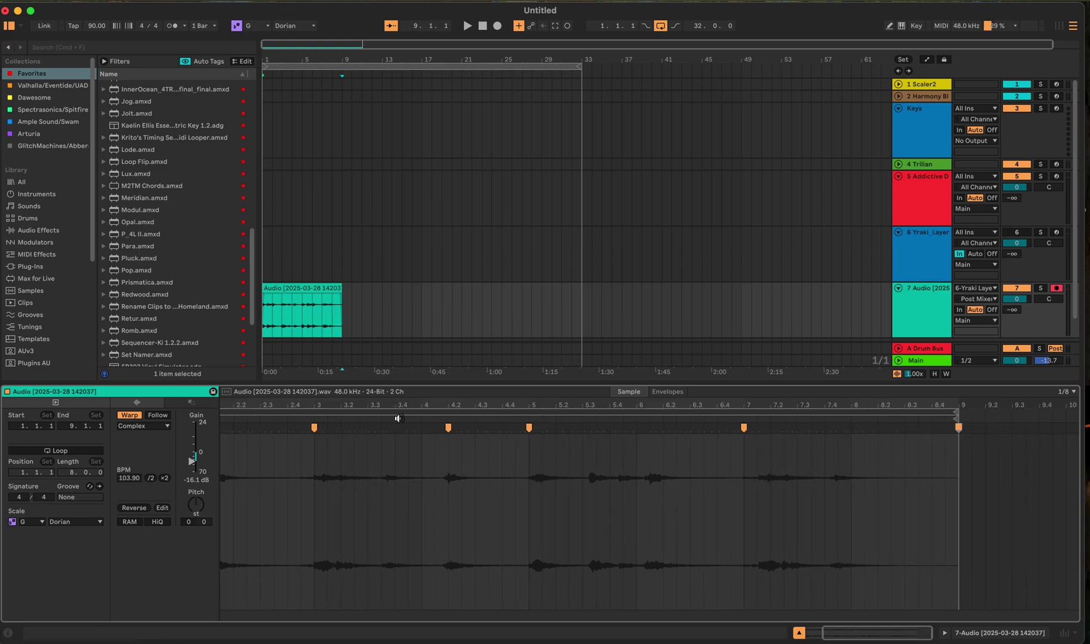
{"action": "key", "text": "space"}
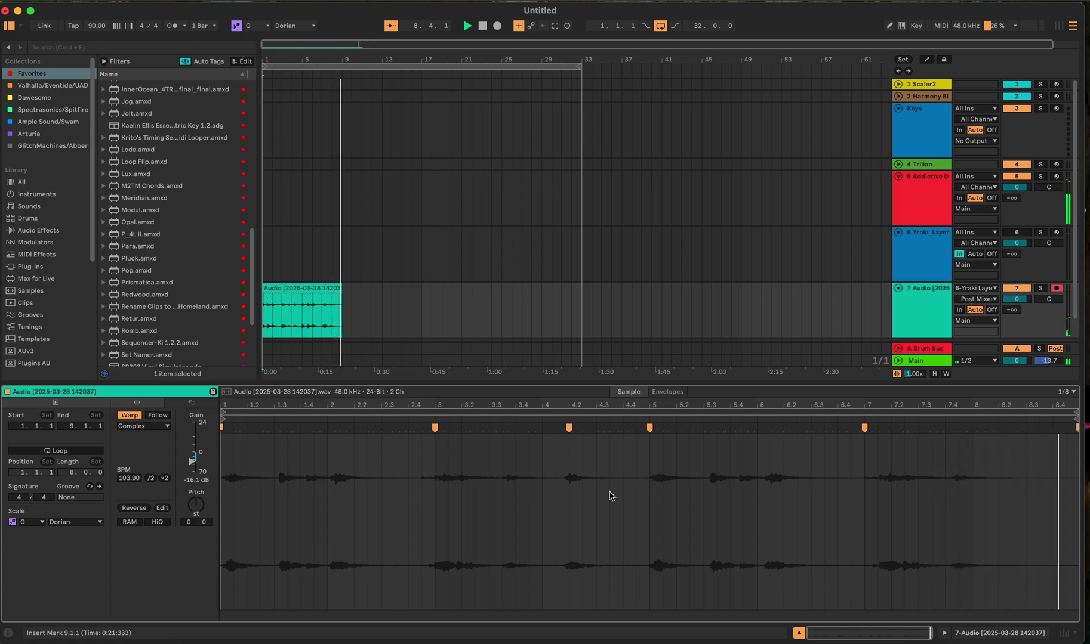
Step: Delete the misplaced warp marker near beat 7 and re-warp that transient onto beat 7
{"action": "left_click", "coordinate": [482, 25]}
{"action": "left_click", "coordinate": [568, 429]}
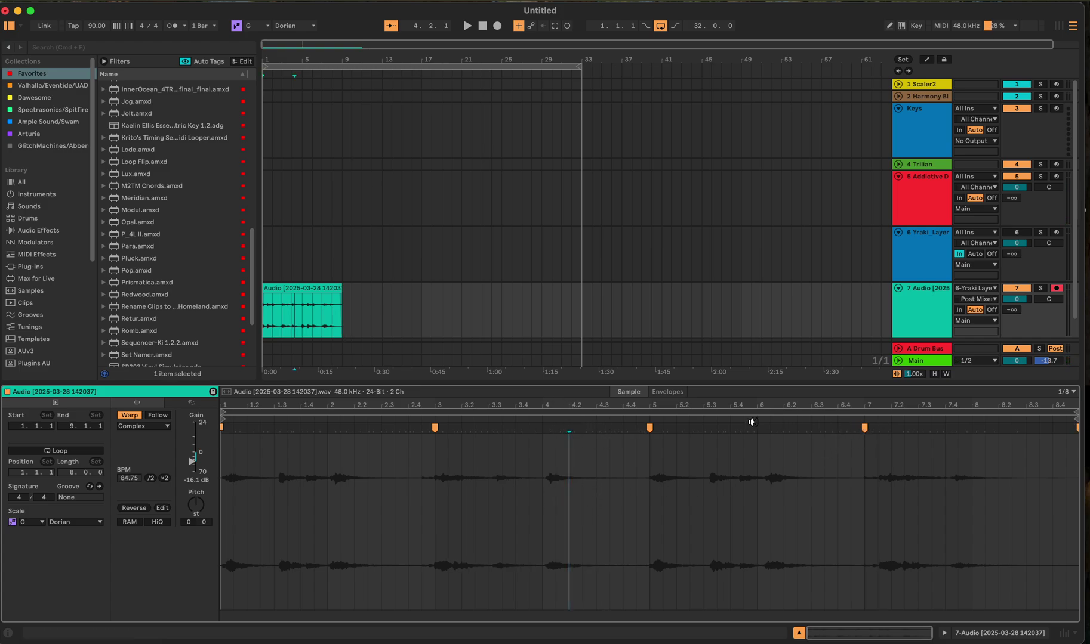
{"action": "double_click", "coordinate": [865, 429]}
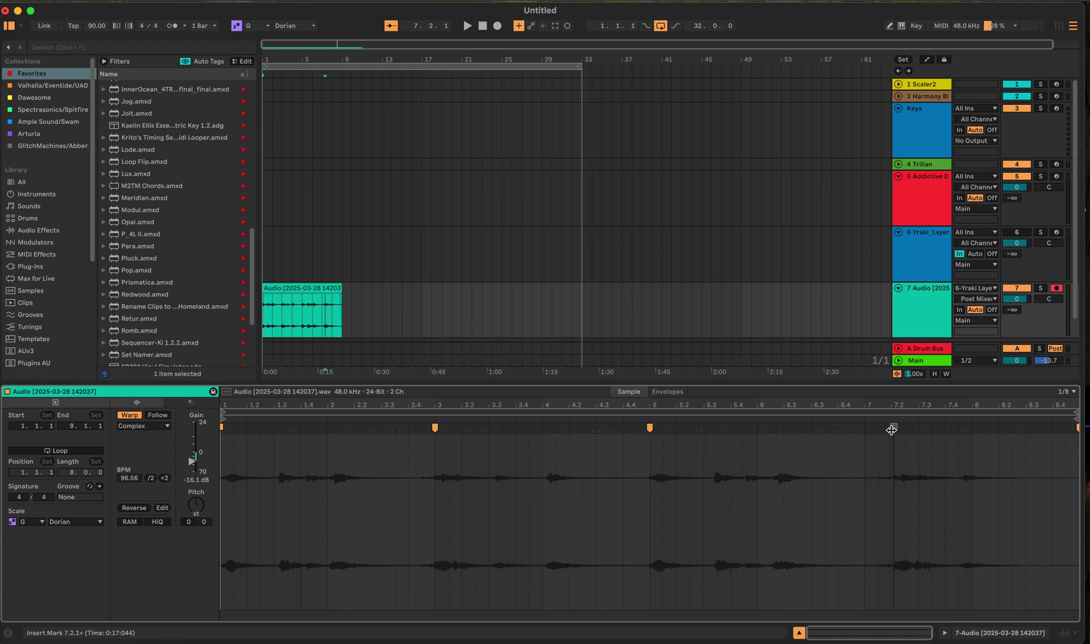
{"action": "left_click_drag", "start_coordinate": [890, 431], "coordinate": [864, 430]}
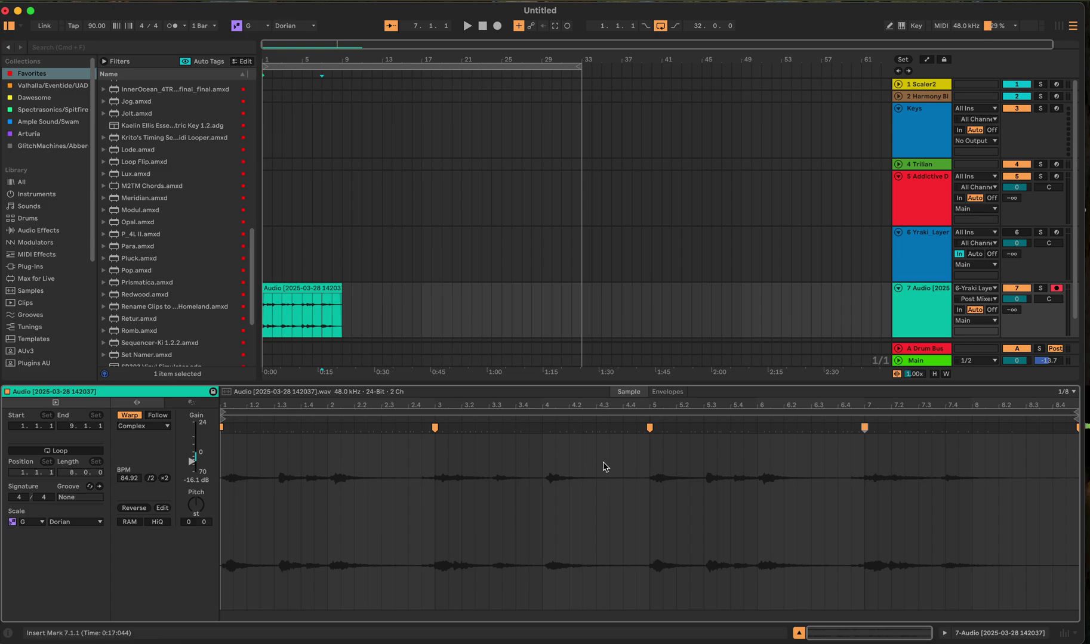
Step: Show LayerLab track 6's devices and open the Yraki LayerLab plugin window
{"action": "left_click", "coordinate": [821, 274]}
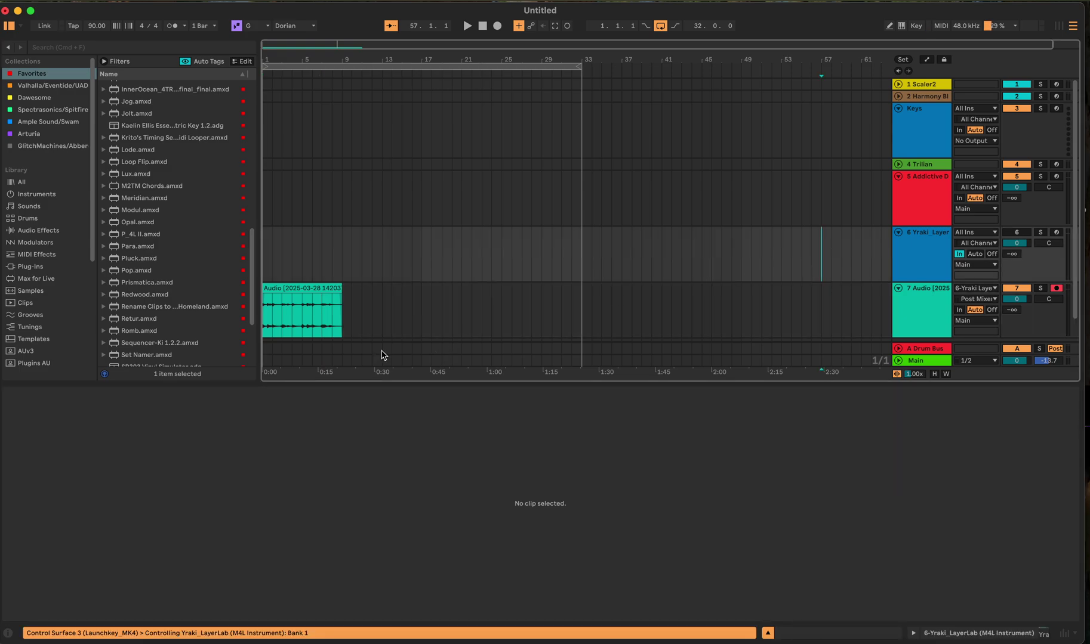
{"action": "key", "text": "shift+Tab"}
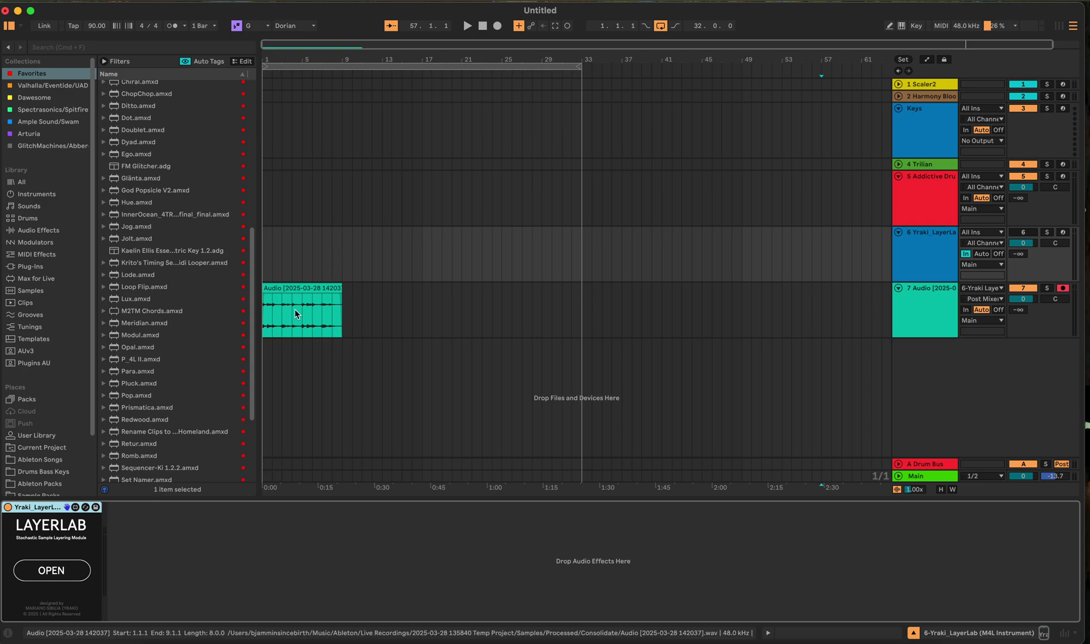
{"action": "left_click", "coordinate": [51, 570]}
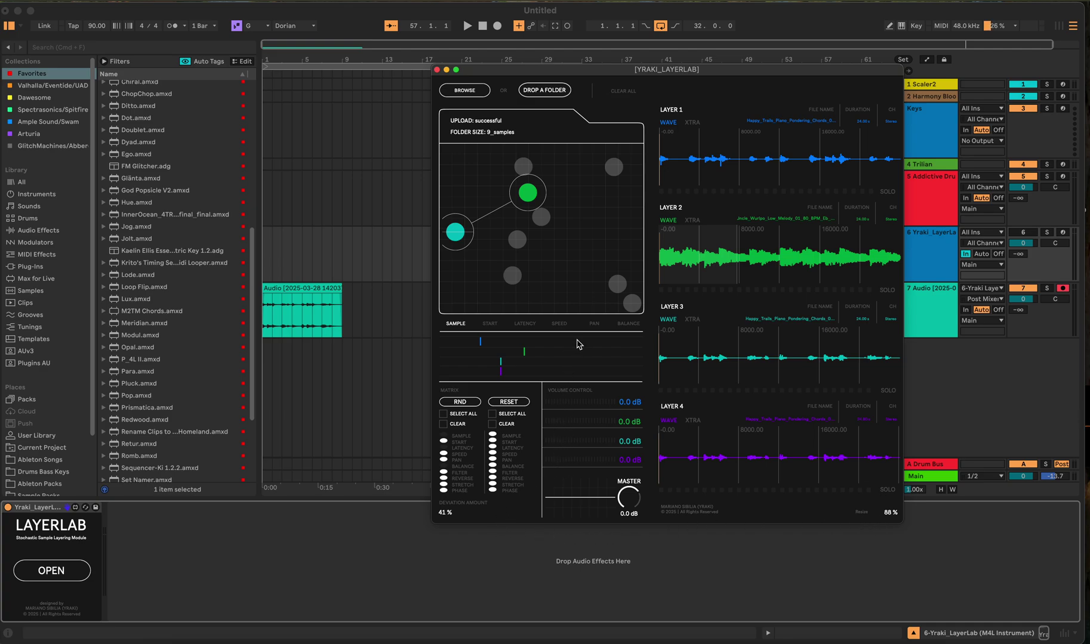
Step: View Layer 2's XTRA filter and playback settings, then close LayerLab
{"action": "left_click", "coordinate": [693, 221]}
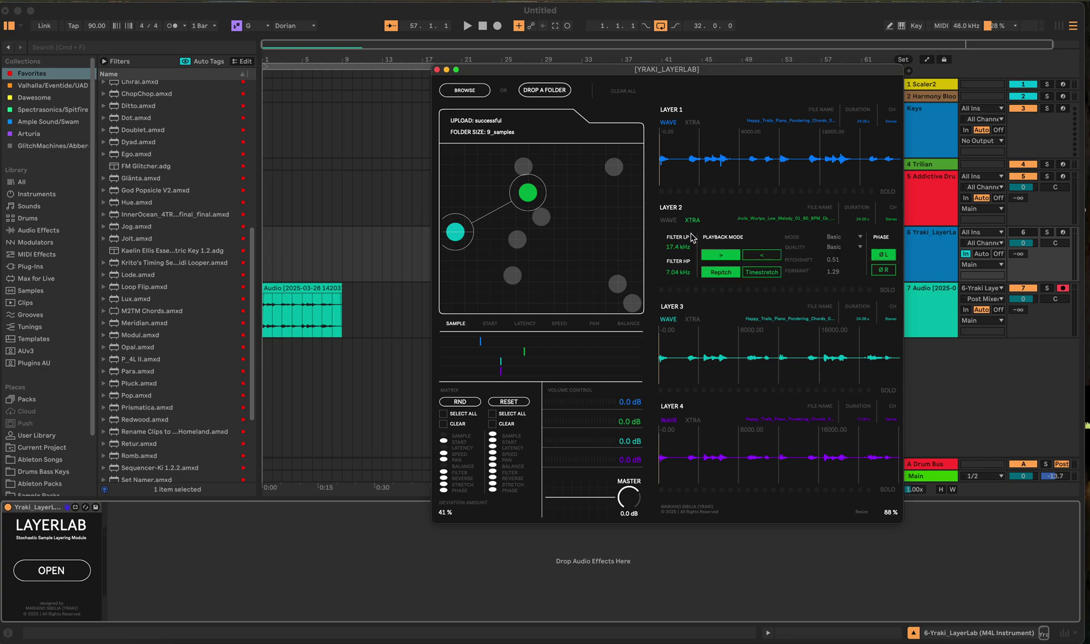
{"action": "left_click", "coordinate": [437, 70]}
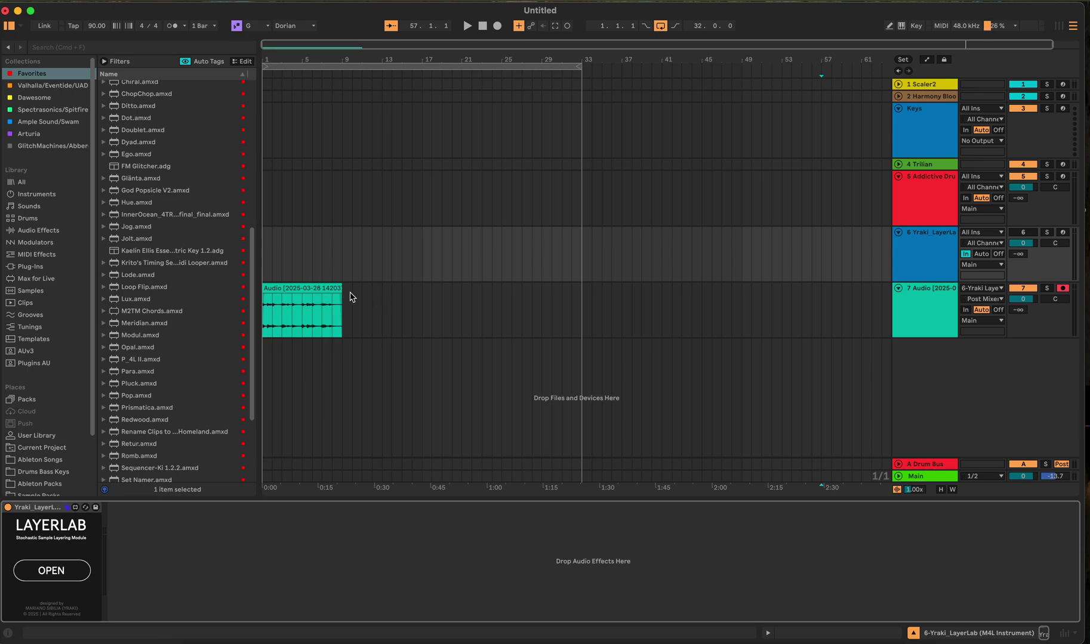
Step: Drag the Topos AU plug-in from the browser onto track 7 Audio
{"action": "scroll", "coordinate": [149, 379], "scroll_direction": "down", "scroll_amount": 5}
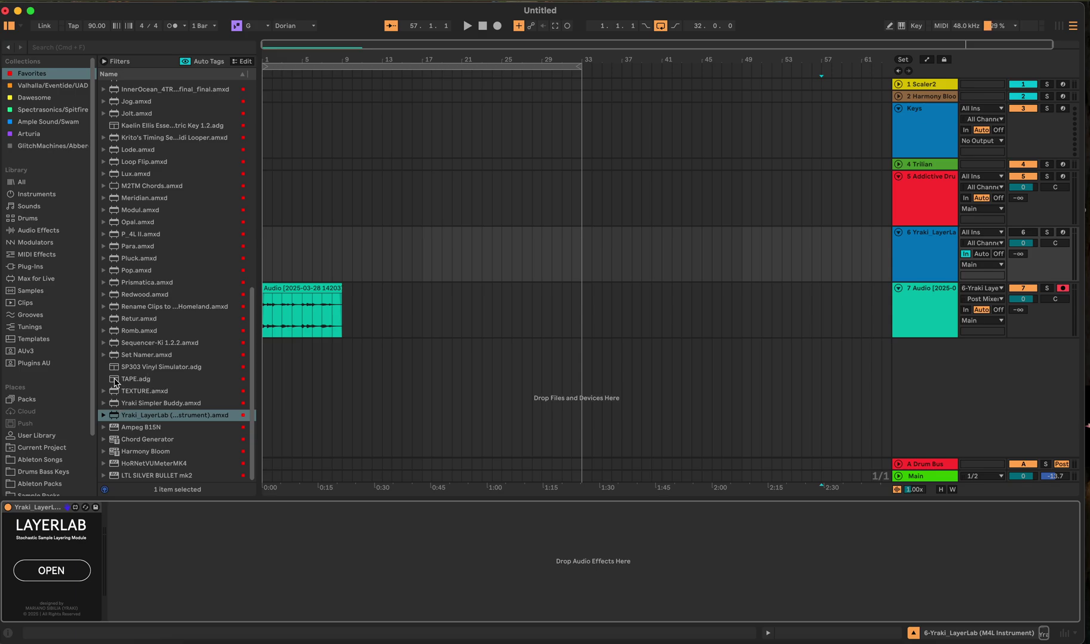
{"action": "scroll", "coordinate": [116, 379], "scroll_direction": "up", "scroll_amount": 3}
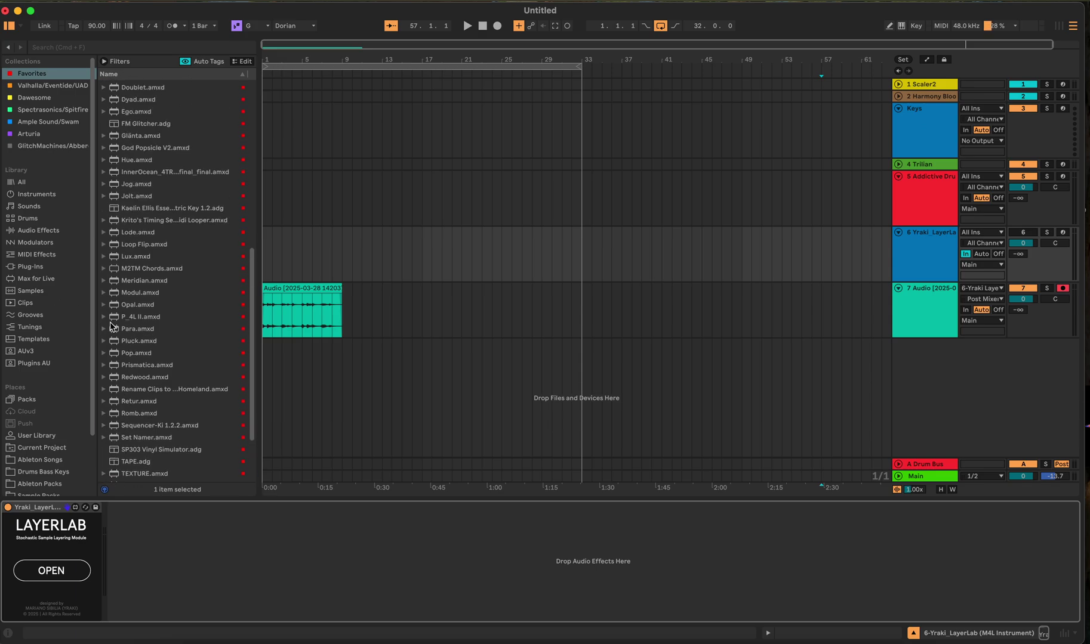
{"action": "scroll", "coordinate": [149, 340], "scroll_direction": "down", "scroll_amount": 3}
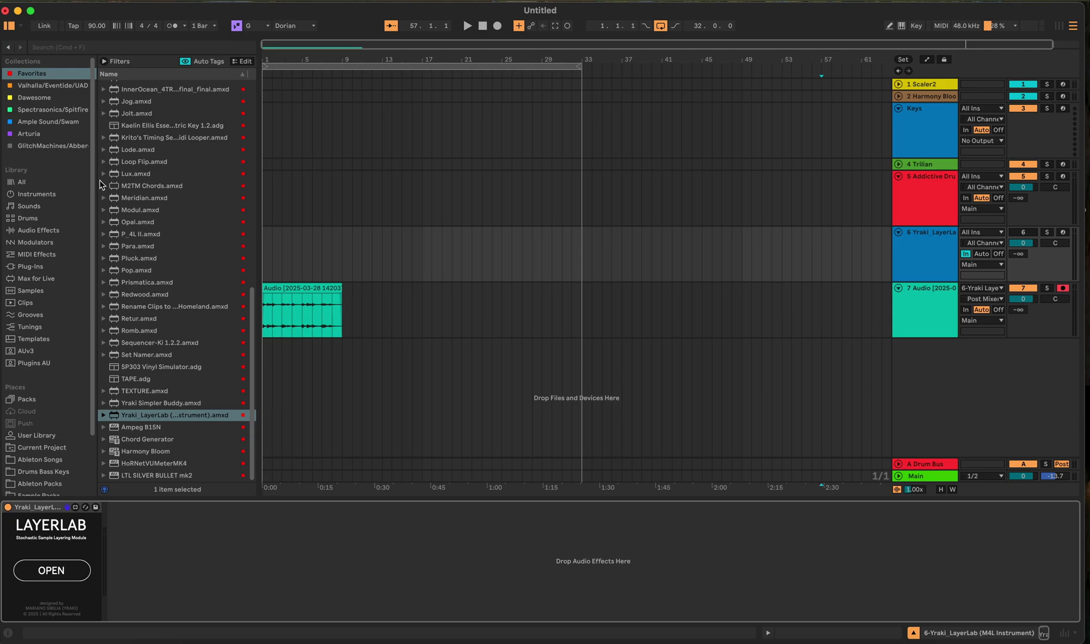
{"action": "left_click", "coordinate": [42, 361]}
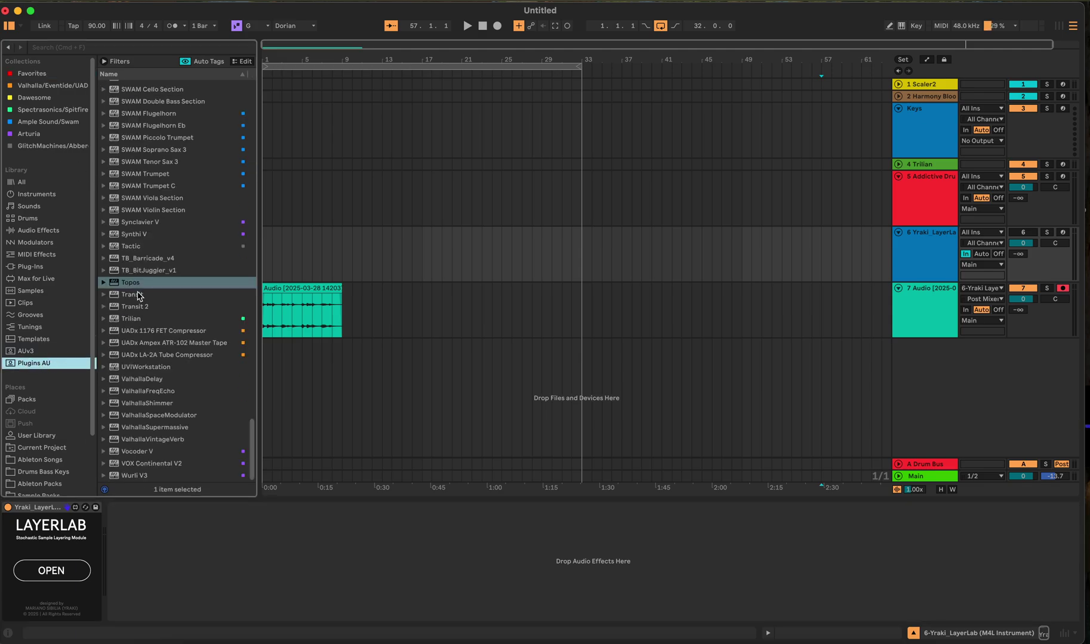
{"action": "left_click_drag", "start_coordinate": [116, 286], "coordinate": [388, 314]}
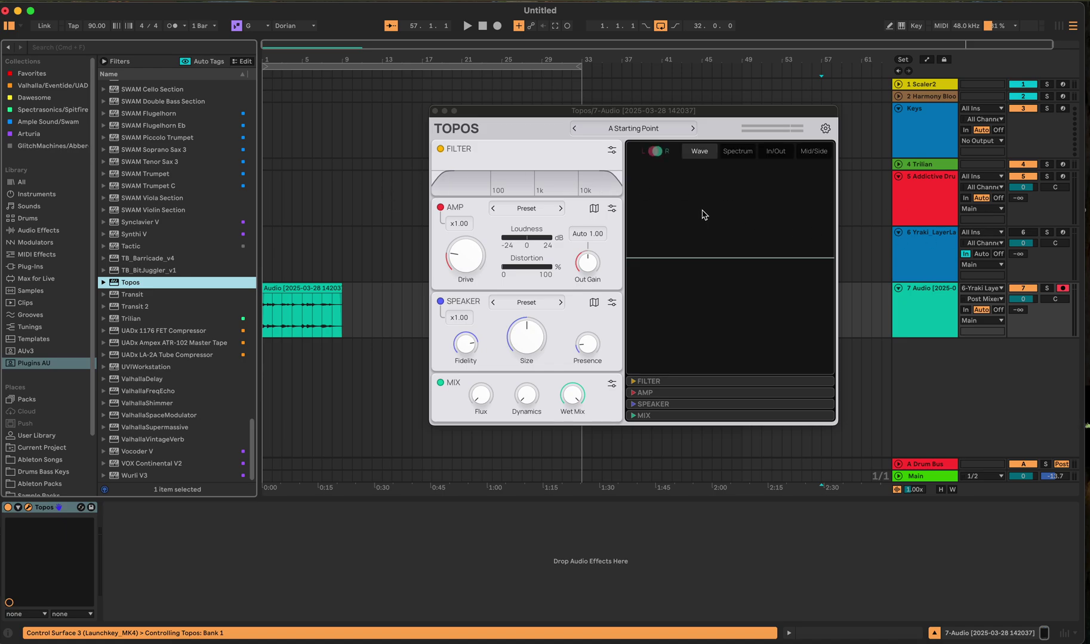
Step: Load the Keys > Piano Harmonics Topos preset and play from the start
{"action": "left_click", "coordinate": [650, 128]}
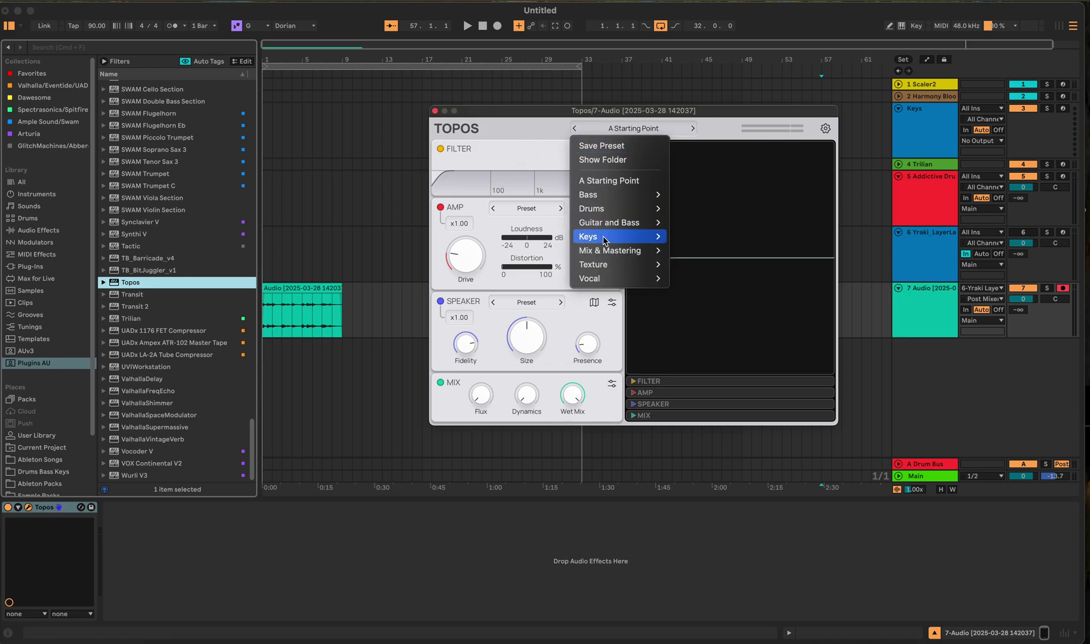
{"action": "mouse_move", "coordinate": [628, 240]}
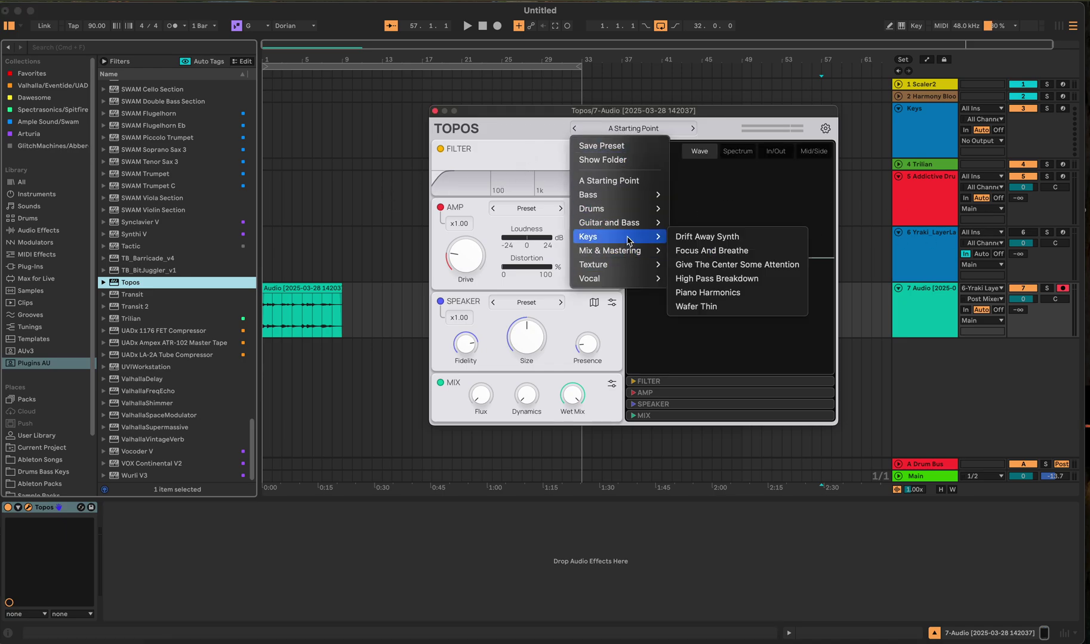
{"action": "left_click", "coordinate": [736, 293]}
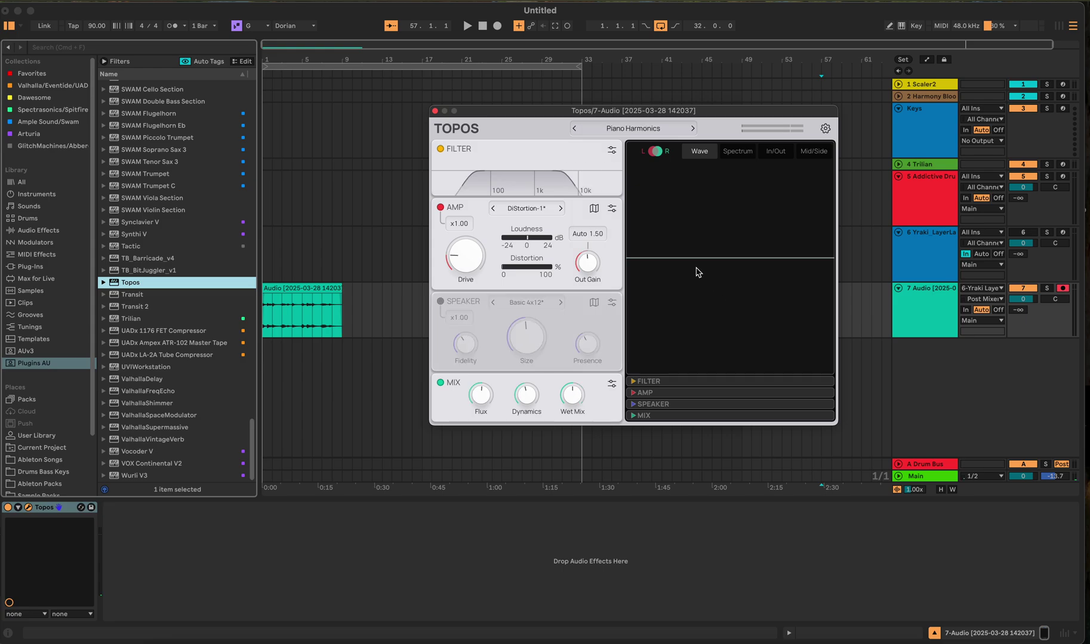
{"action": "left_click", "coordinate": [482, 26]}
{"action": "left_click", "coordinate": [482, 27]}
{"action": "left_click", "coordinate": [467, 26]}
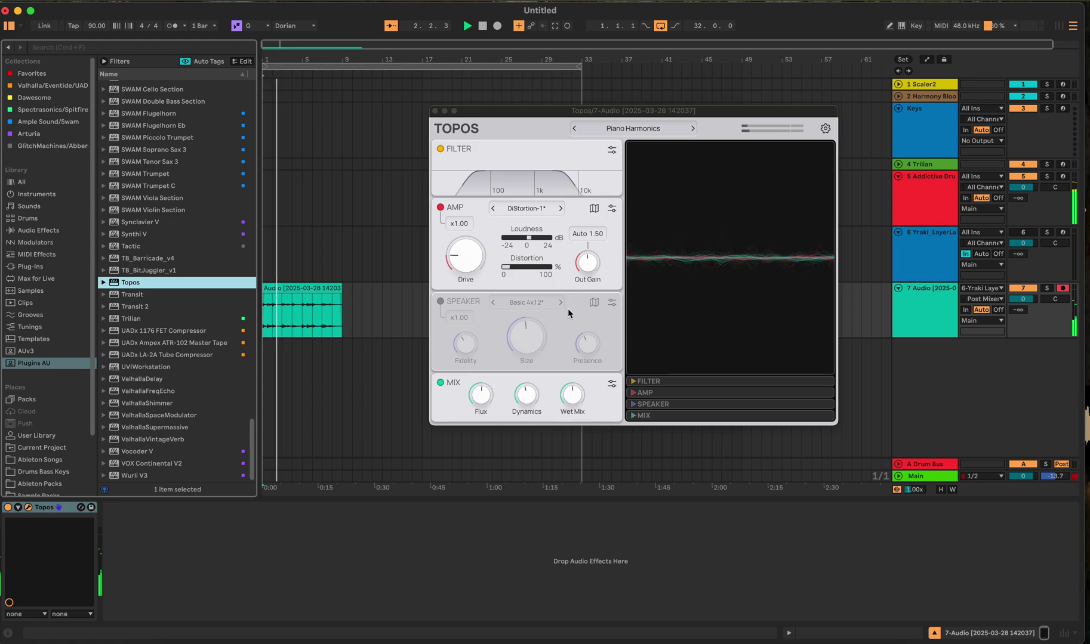
Step: Step through Topos presets to Drift Away Synth and loop playback over the recorded clip
{"action": "left_click", "coordinate": [691, 129]}
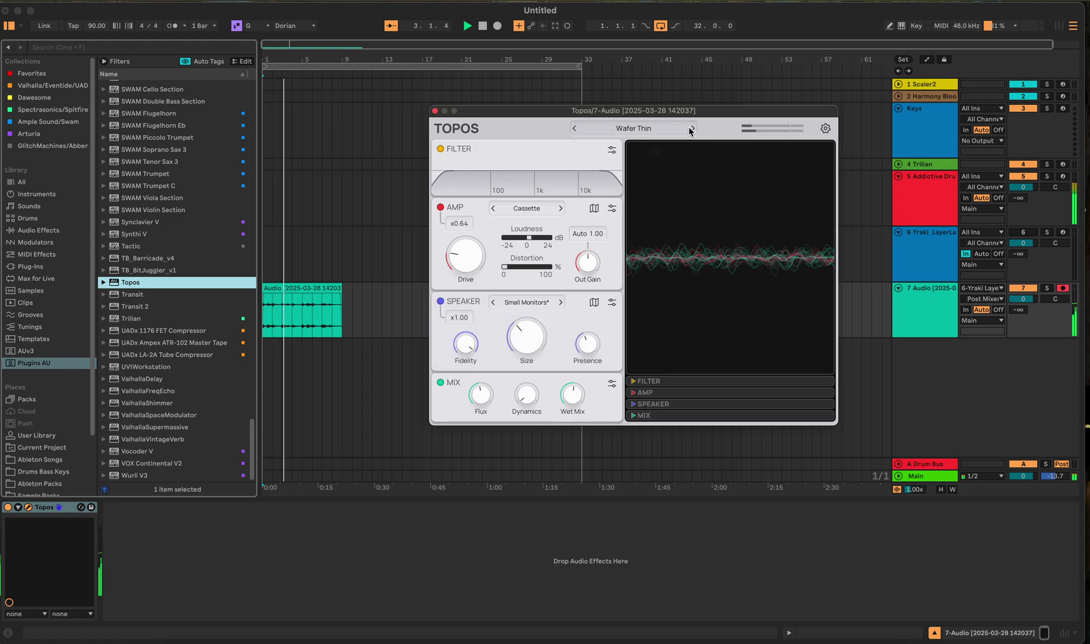
{"action": "left_click", "coordinate": [573, 128]}
{"action": "left_click", "coordinate": [573, 129]}
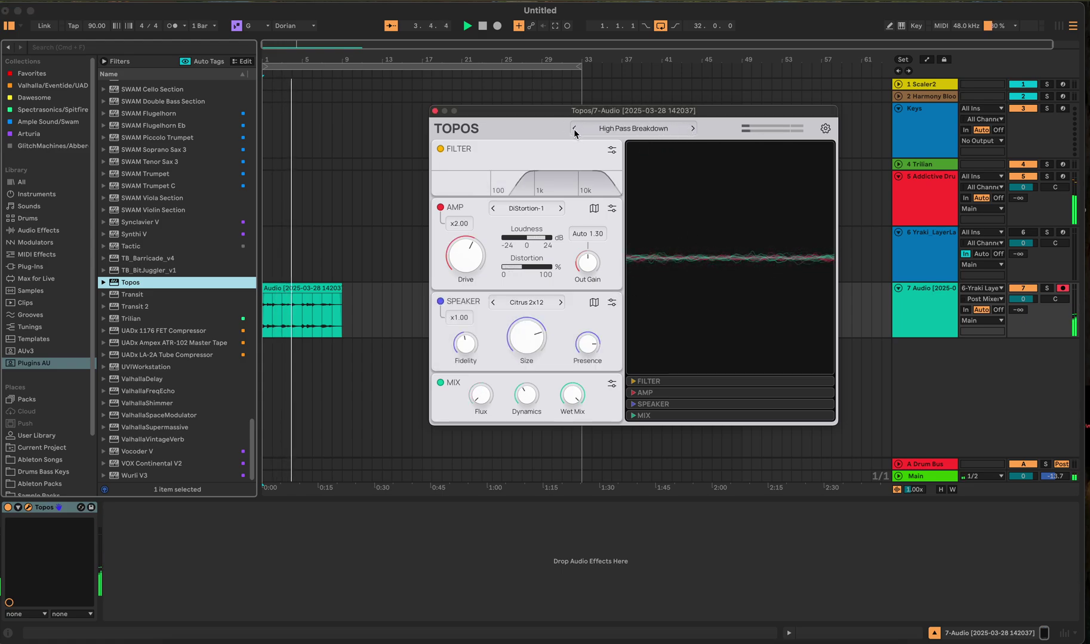
{"action": "left_click", "coordinate": [575, 128]}
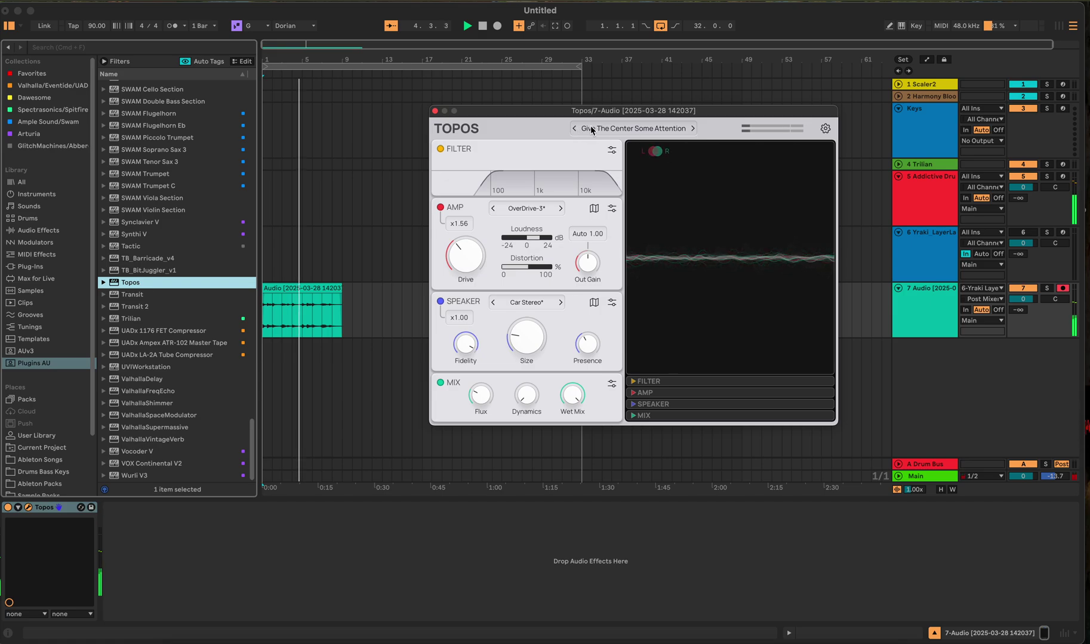
{"action": "left_click", "coordinate": [575, 128]}
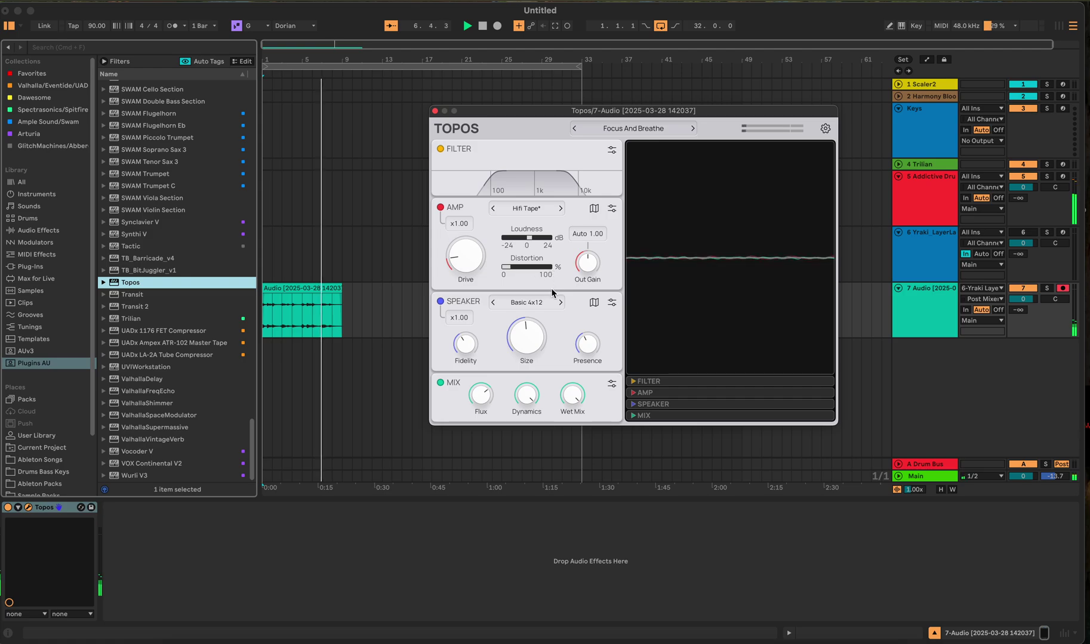
{"action": "left_click", "coordinate": [574, 128]}
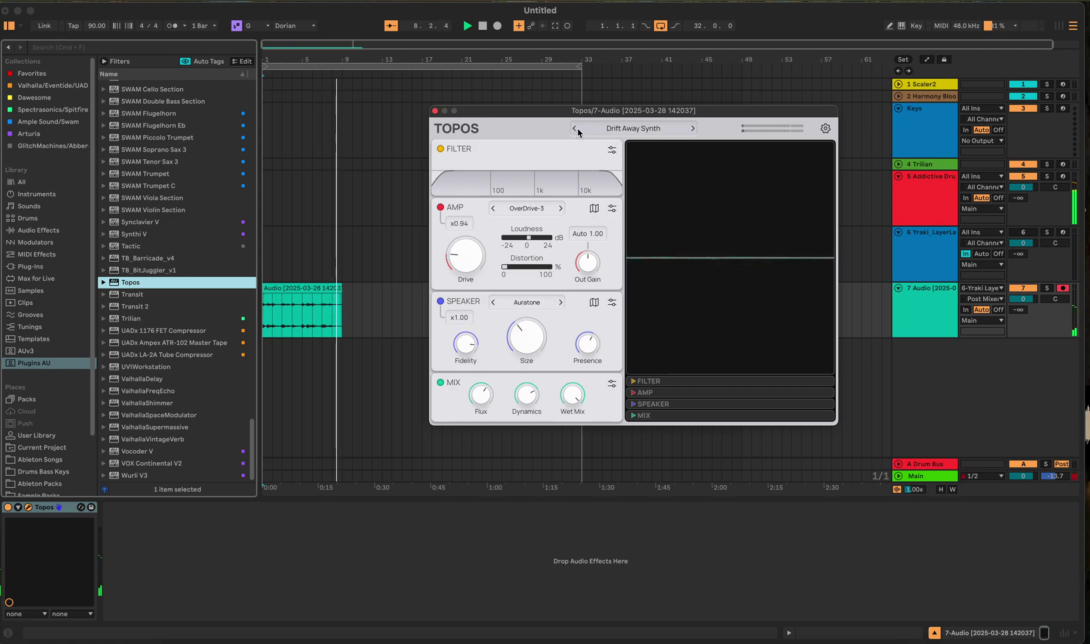
{"action": "left_click", "coordinate": [299, 284]}
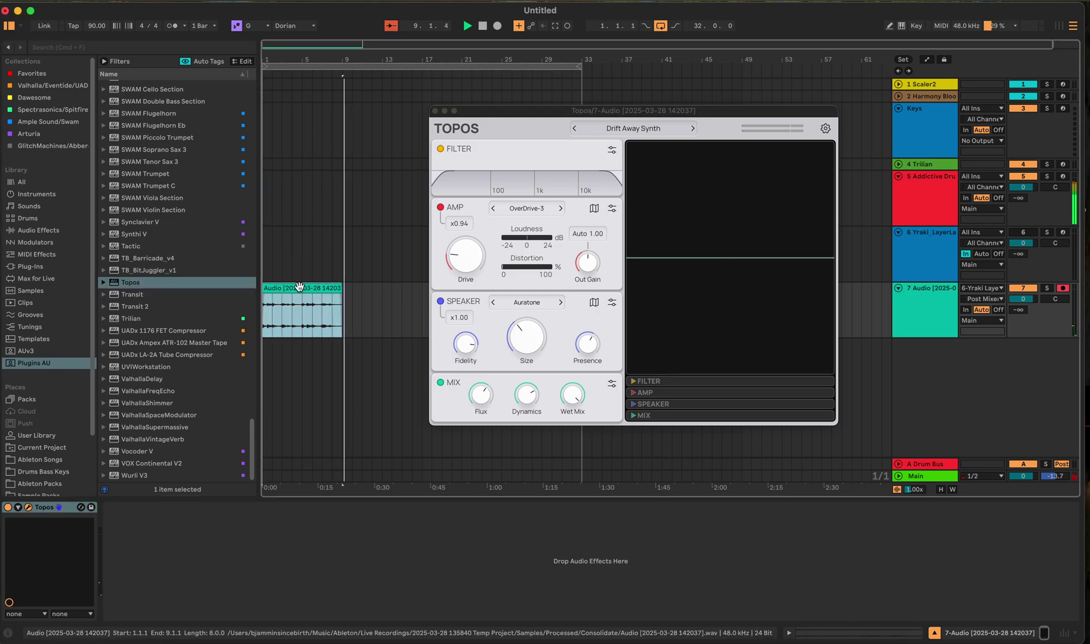
{"action": "key", "text": "ctrl+l"}
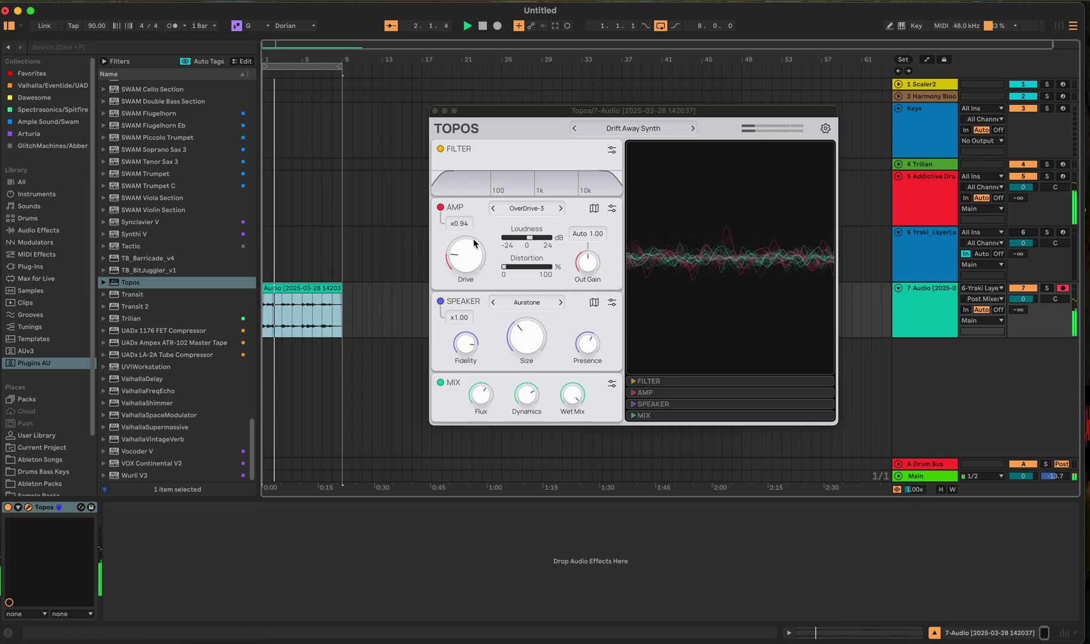
Step: Raise the clip gain to -9.0 dB, close Topos, stop playback and select track 6
{"action": "double_click", "coordinate": [309, 286]}
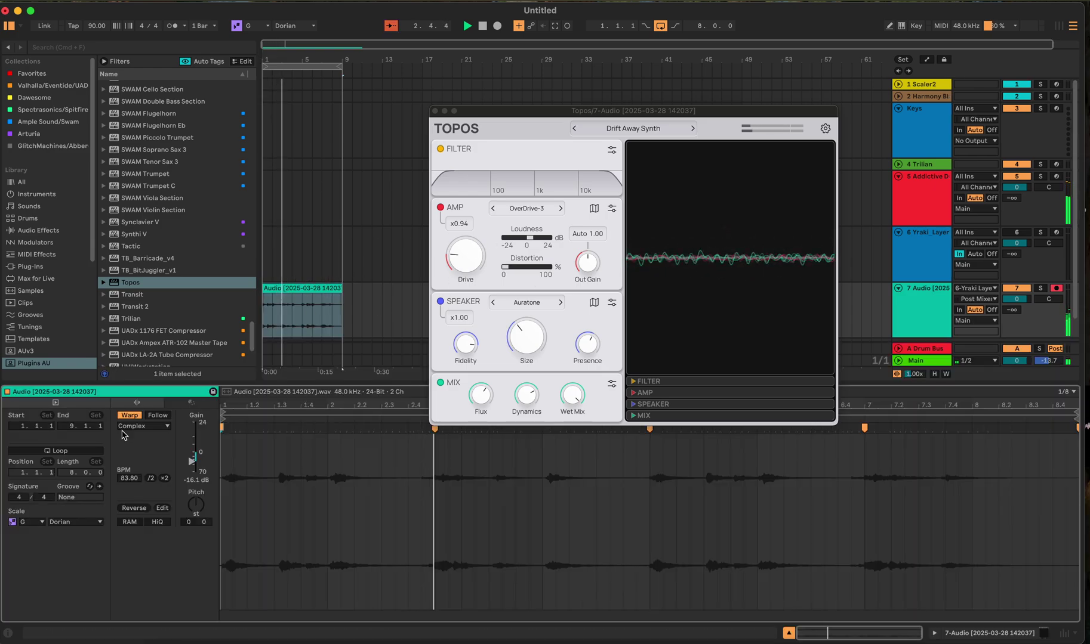
{"action": "left_click_drag", "start_coordinate": [194, 475], "coordinate": [194, 463]}
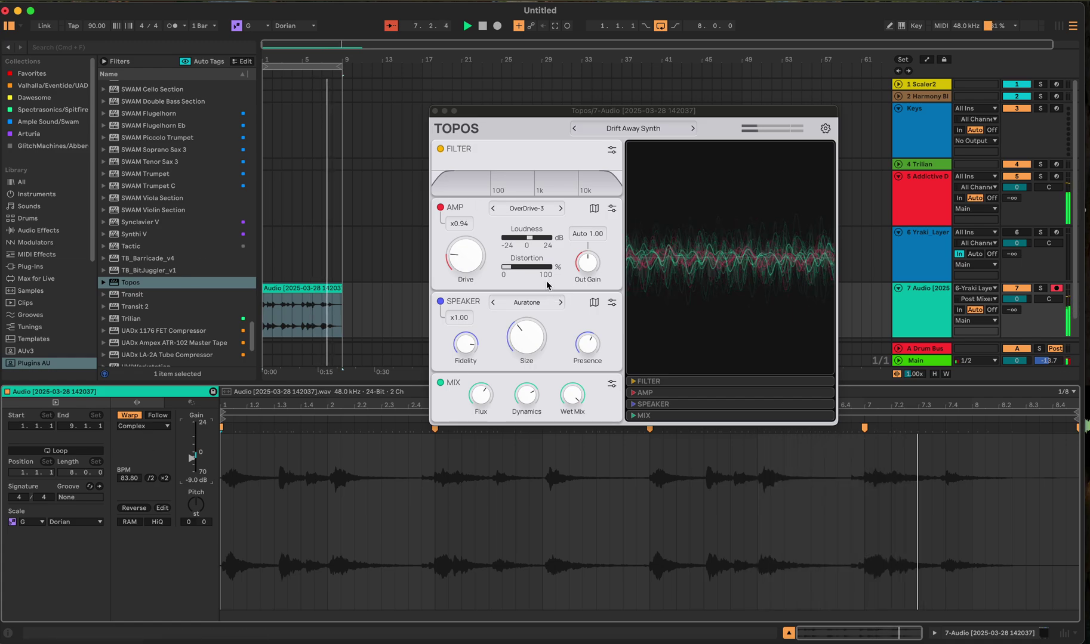
{"action": "left_click", "coordinate": [435, 110]}
{"action": "key", "text": "space"}
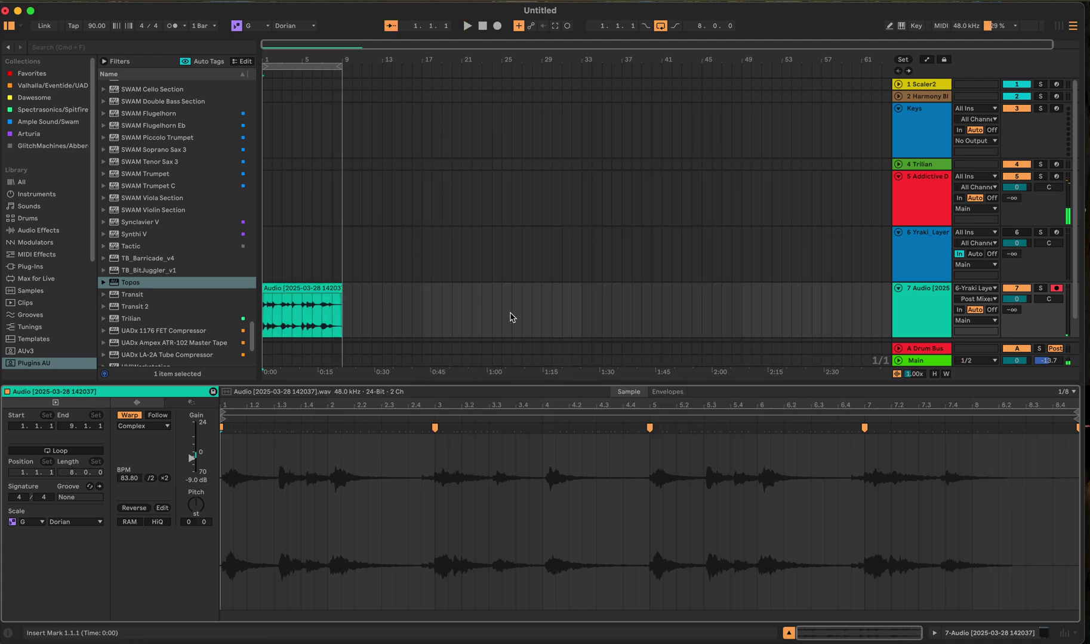
{"action": "left_click", "coordinate": [802, 273]}
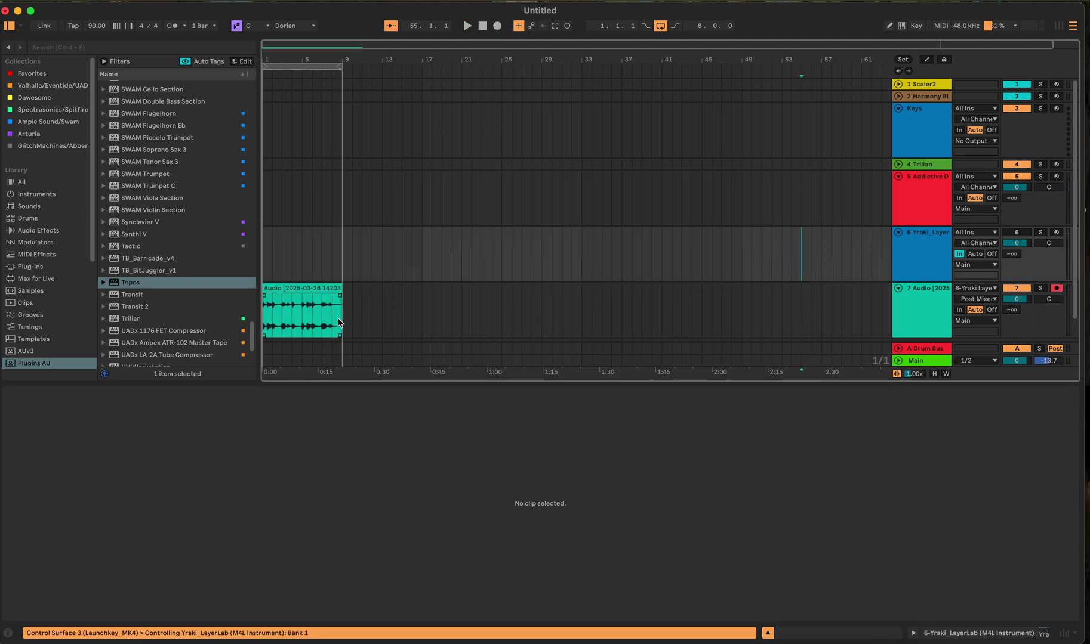
{"action": "key", "text": "shift+Tab"}
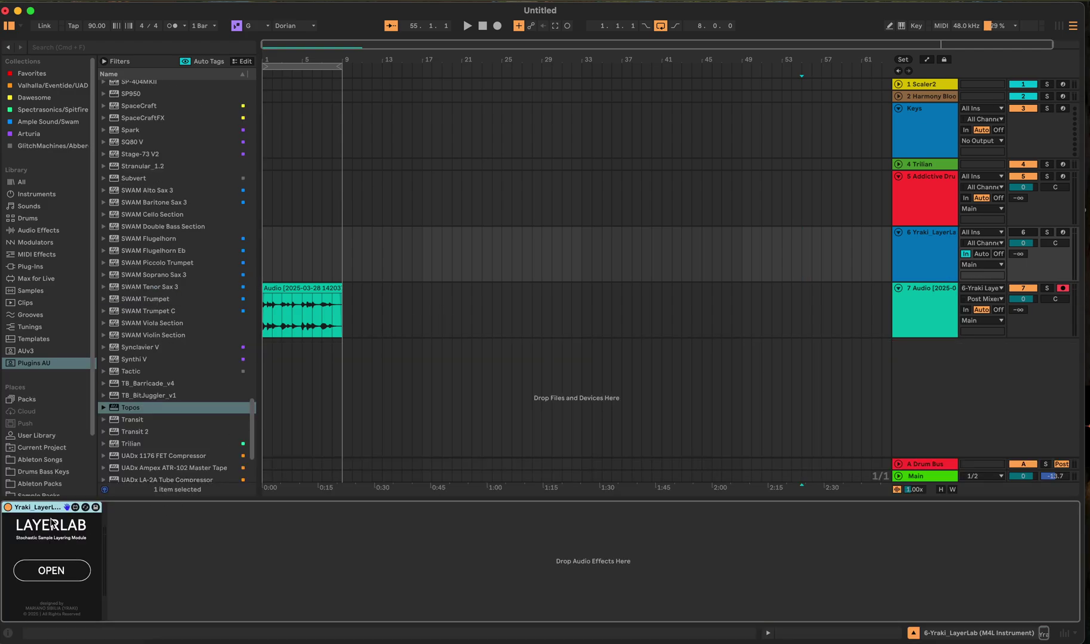
{"action": "left_click", "coordinate": [39, 571]}
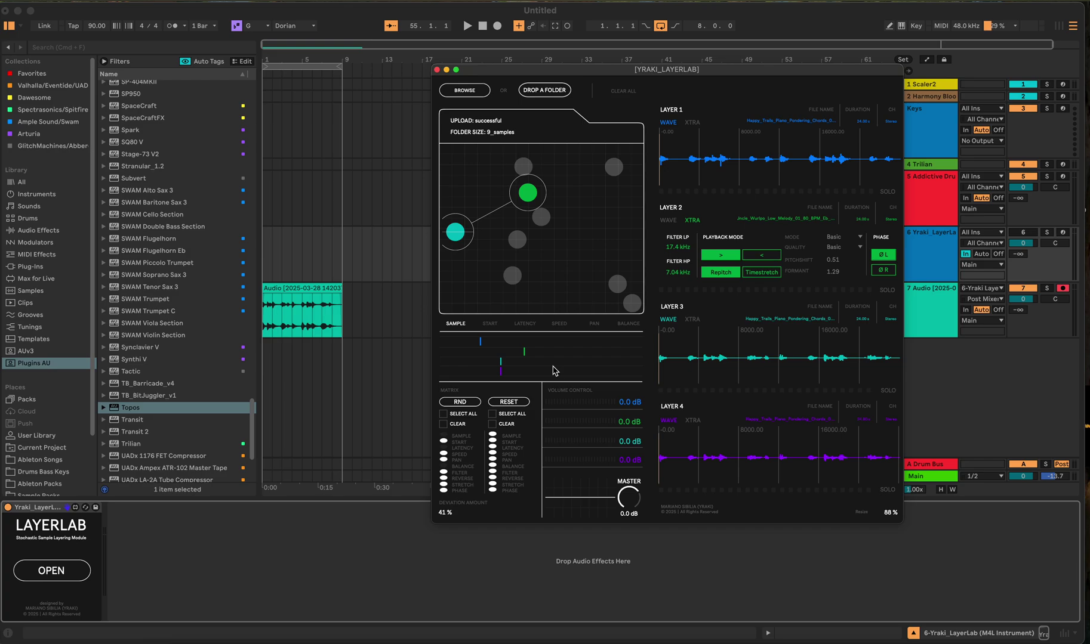
{"action": "left_click", "coordinate": [665, 220]}
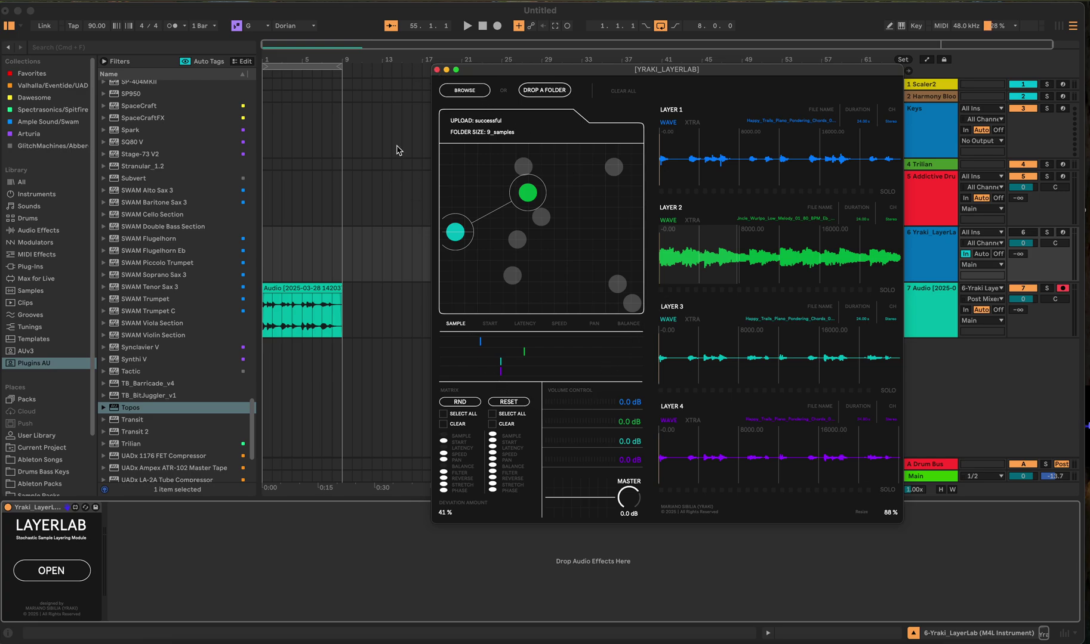
{"action": "left_click", "coordinate": [436, 70]}
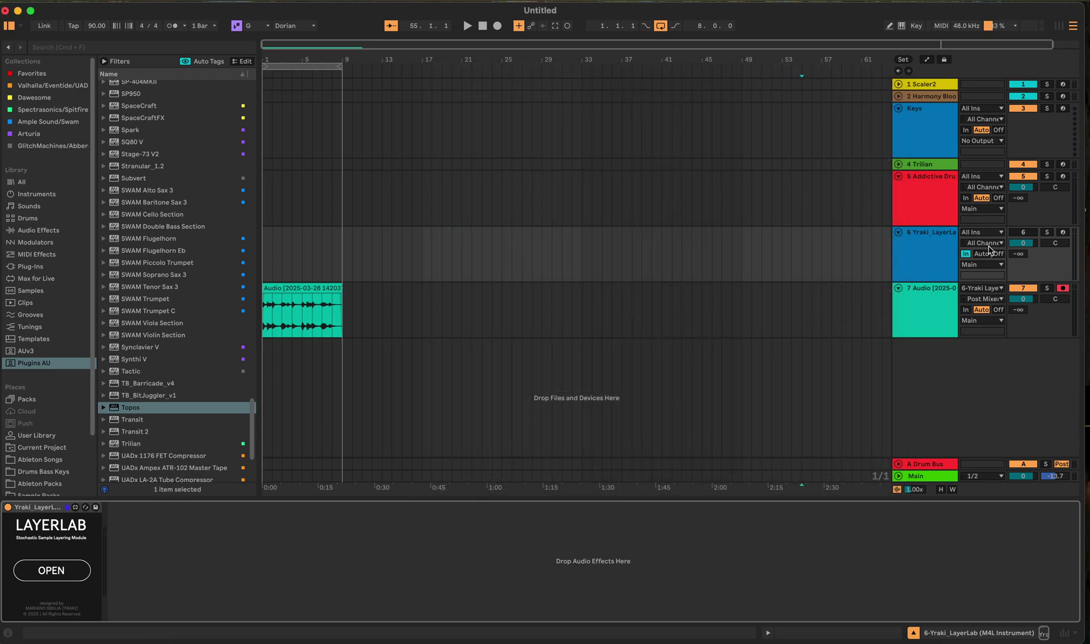